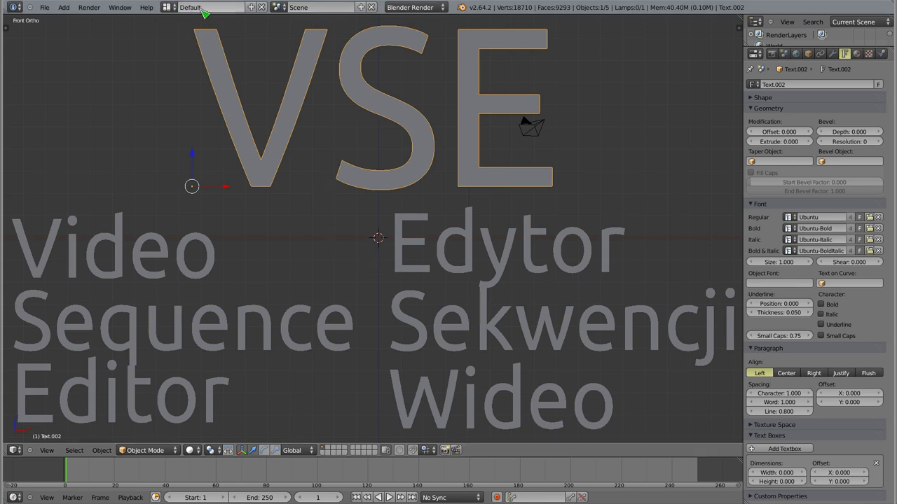
# Step: Choose the Video Editing screen layout from the layout list in the top header
pyautogui.click(172, 10)
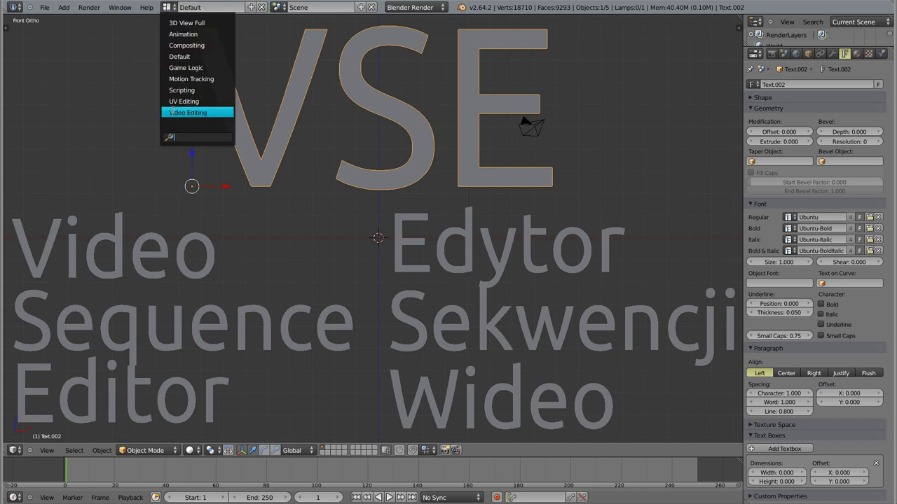
pyautogui.click(216, 113)
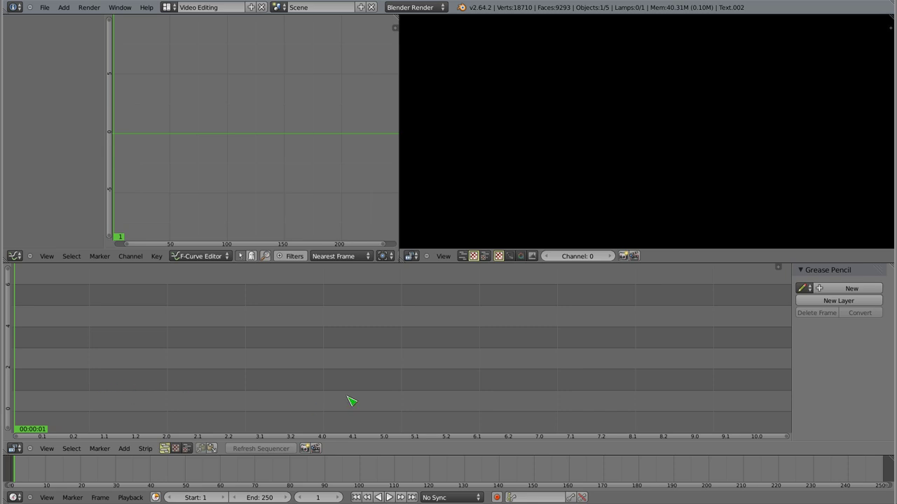
# Step: Scrub the timeline, widen the preview area, and split it into two areas
pyautogui.moveTo(70, 469)
pyautogui.mouseDown()
pyautogui.moveTo(861, 475)
pyautogui.moveTo(19, 480)
pyautogui.mouseUp()
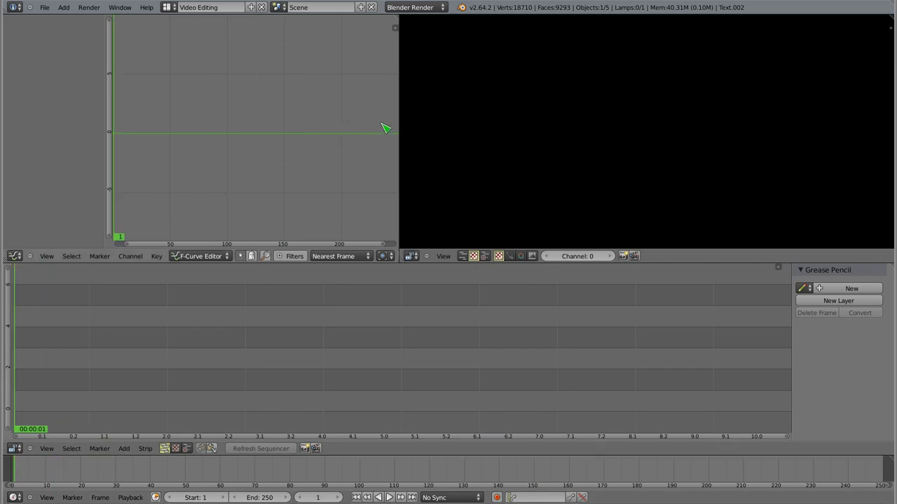
pyautogui.moveTo(400, 110); pyautogui.dragTo(311, 122)
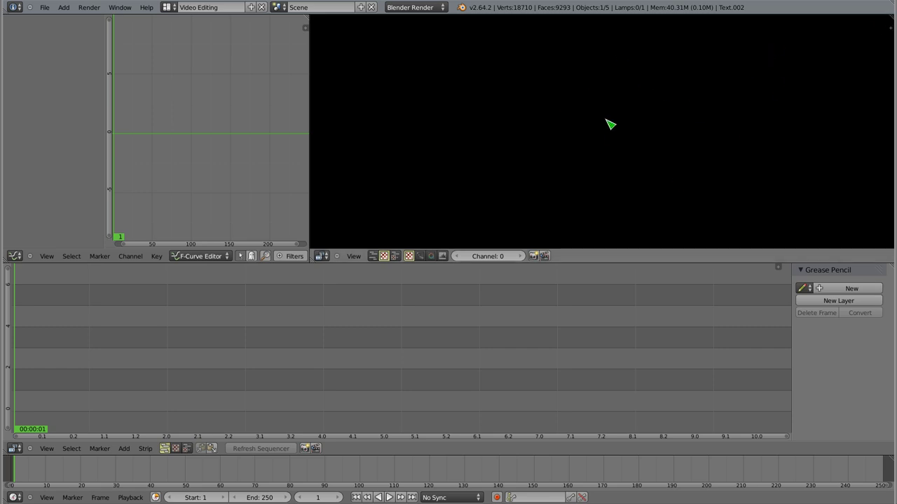
pyautogui.moveTo(891, 23); pyautogui.dragTo(607, 74)
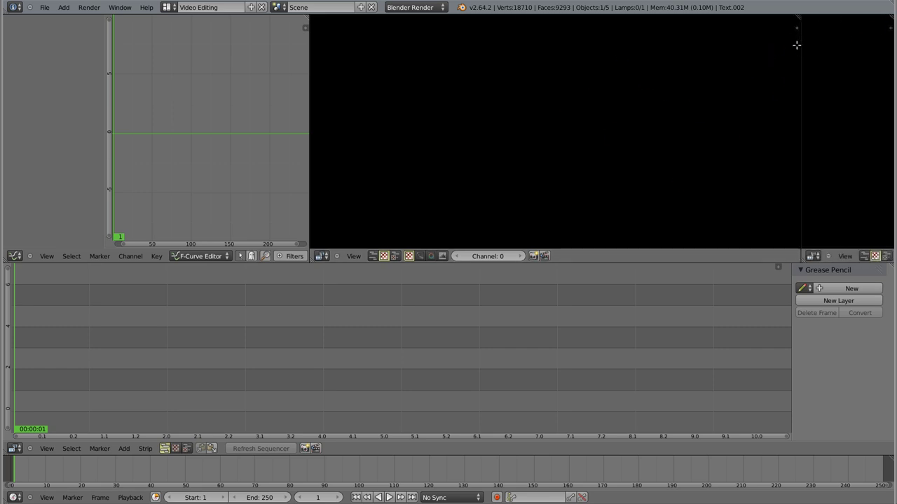
pyautogui.click(624, 256)
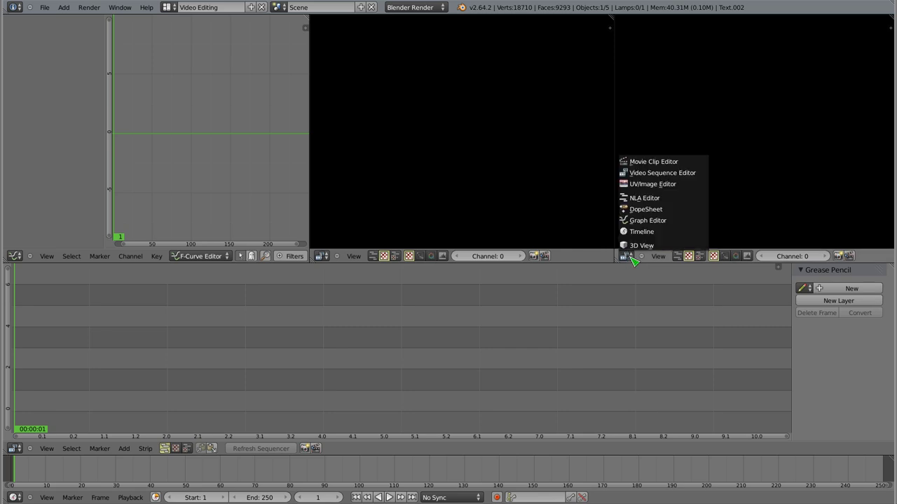
# Step: Make the right area a narrower Properties editor and review its 1920×1080, 24 fps render settings
pyautogui.click(659, 116)
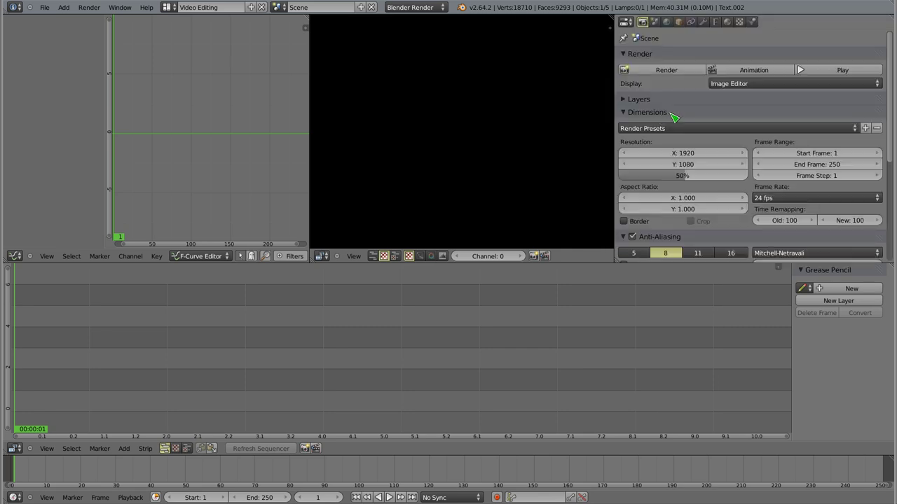
pyautogui.moveTo(615, 102); pyautogui.dragTo(659, 101)
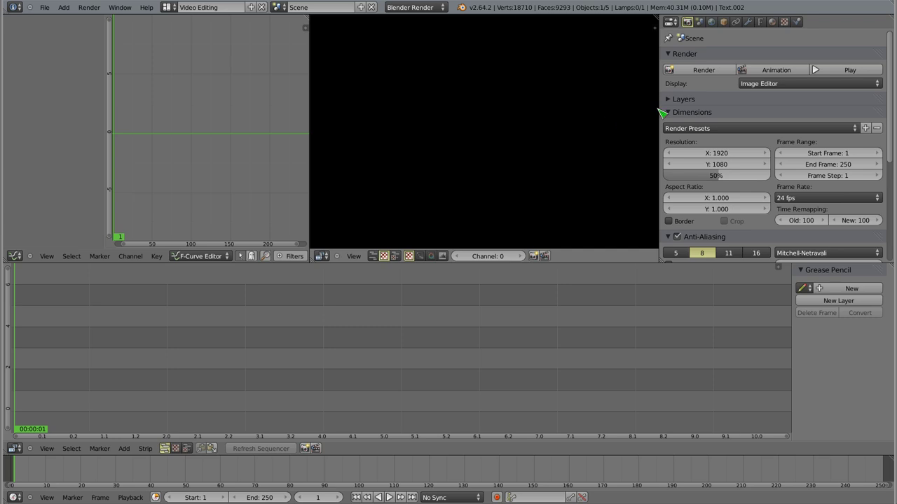
pyautogui.click(816, 198)
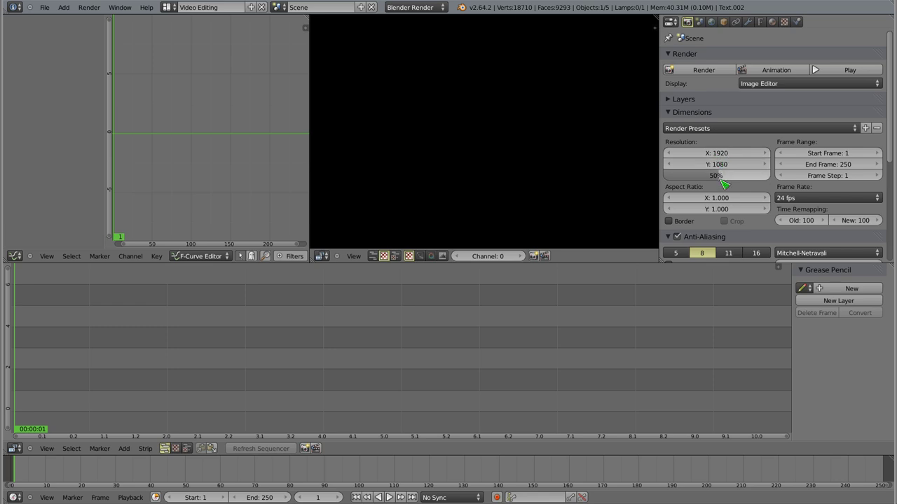
pyautogui.scroll(-4, 742, 179)
pyautogui.scroll(-2, 770, 173)
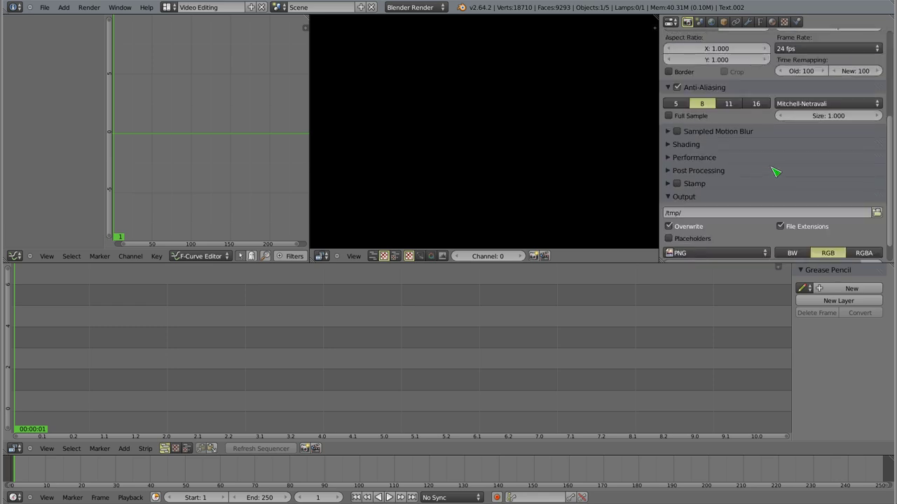
pyautogui.scroll(-1, 701, 196)
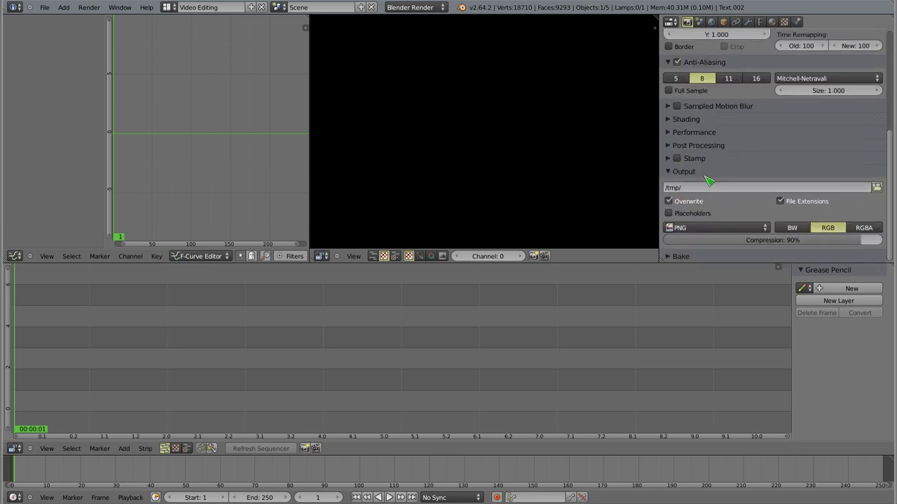
pyautogui.scroll(6, 725, 207)
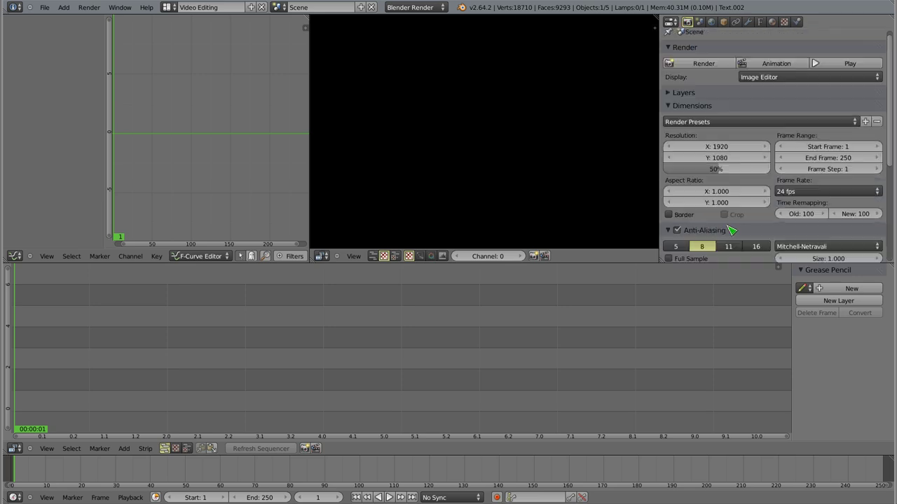
pyautogui.scroll(1, 729, 112)
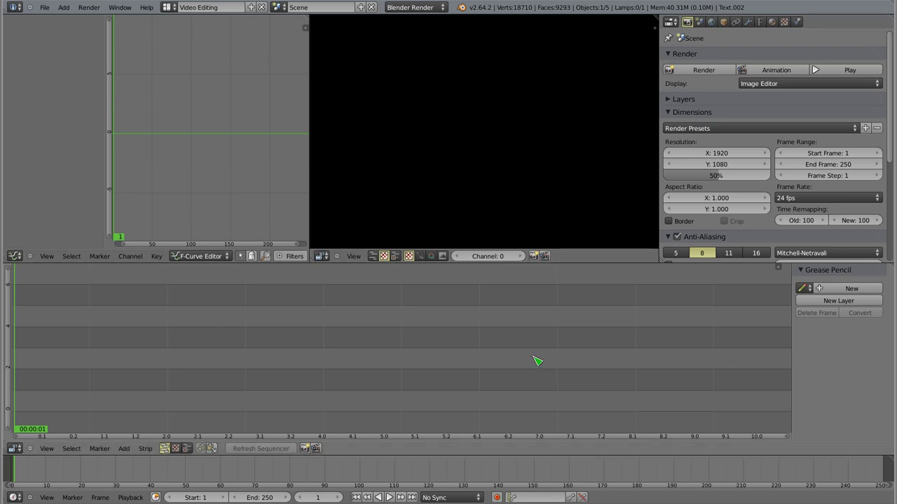
pyautogui.press('Home')
pyautogui.moveTo(376, 346)
pyautogui.mouseDown(button='middle')
pyautogui.moveTo(383, 383)
pyautogui.moveTo(350, 324)
pyautogui.moveTo(366, 343)
pyautogui.mouseUp(button='middle')
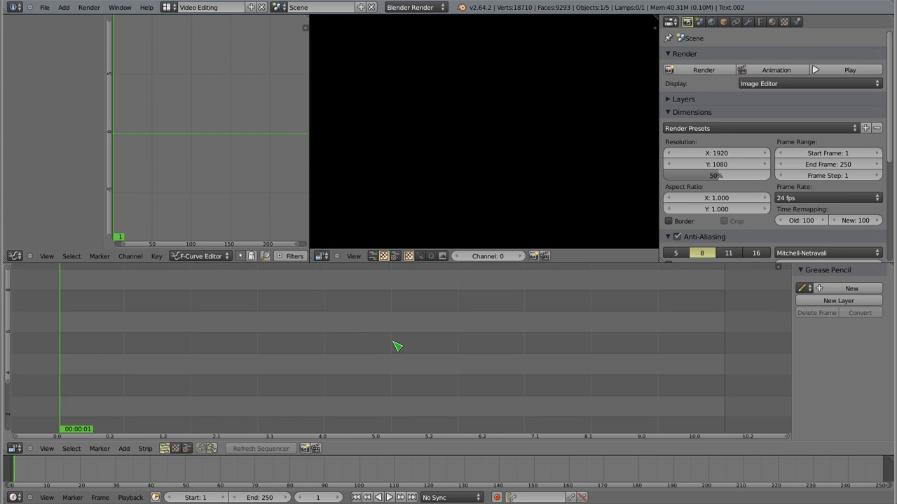
pyautogui.moveTo(203, 142); pyautogui.dragTo(294, 154, button='middle')
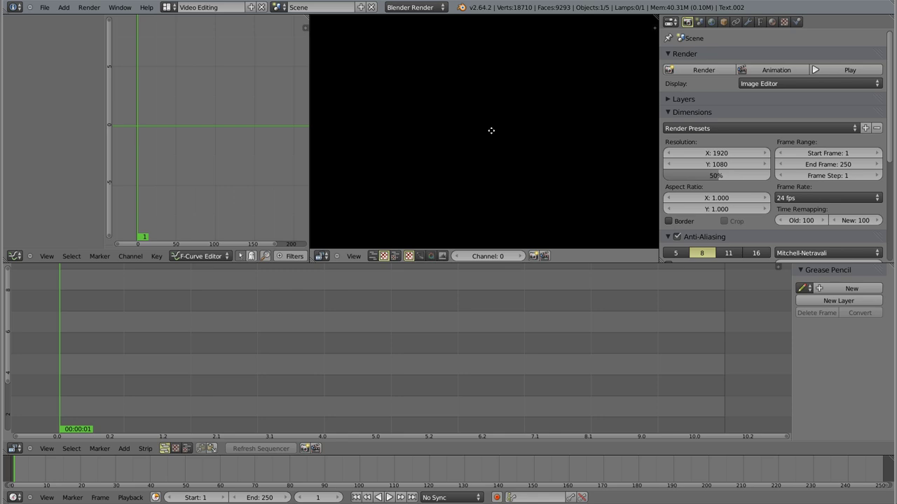
pyautogui.scroll(-2, 740, 131)
pyautogui.scroll(-4, 739, 130)
pyautogui.scroll(6, 739, 130)
pyautogui.scroll(-4, 740, 130)
pyautogui.scroll(3, 739, 130)
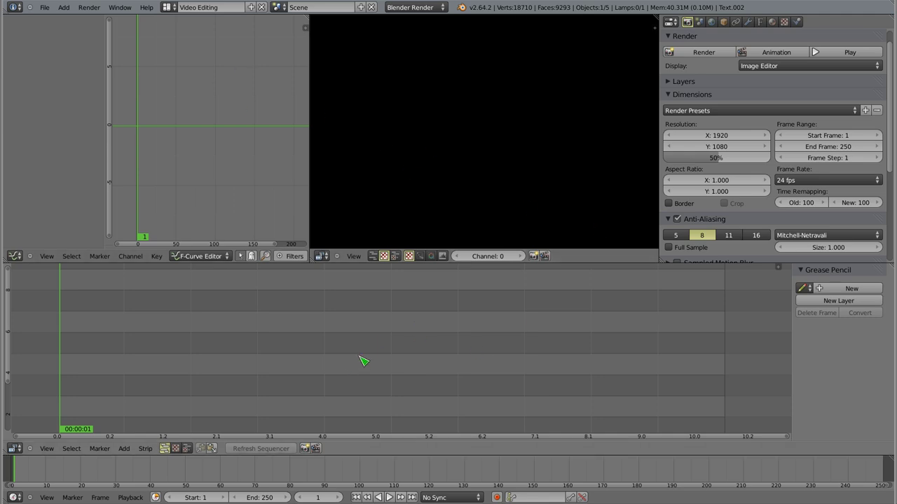
pyautogui.moveTo(367, 353)
pyautogui.keyDown('ctrl'); pyautogui.mouseDown(button='middle')
pyautogui.moveTo(346, 359)
pyautogui.moveTo(359, 353)
pyautogui.moveTo(362, 363)
pyautogui.mouseUp(button='middle'); pyautogui.keyUp('ctrl')
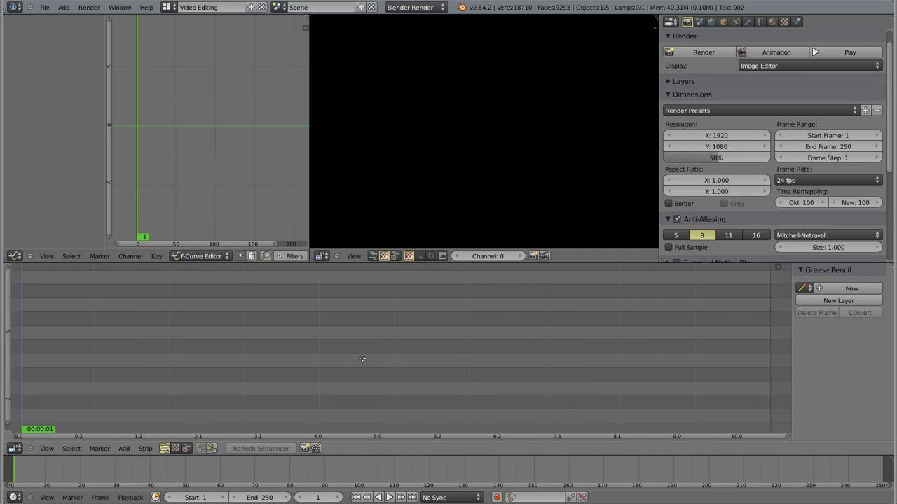
pyautogui.keyDown('ctrl'); pyautogui.moveTo(233, 153); pyautogui.dragTo(224, 140, button='middle'); pyautogui.keyUp('ctrl')
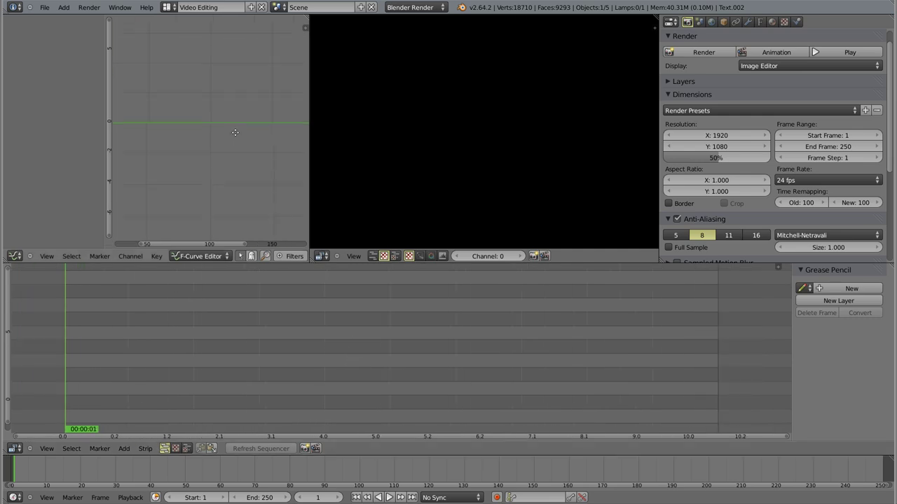
pyautogui.scroll(-1, 722, 161)
pyautogui.scroll(-2, 729, 168)
pyautogui.scroll(2, 739, 175)
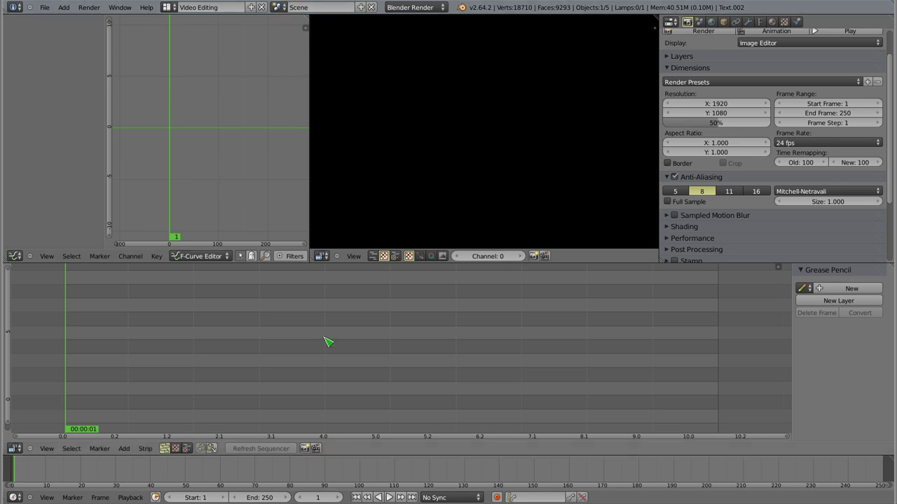
# Step: Add the scene 'Scene' as a 250-frame strip on channel 1 and zoom onto it
pyautogui.click(133, 454)
pyautogui.moveTo(136, 438)
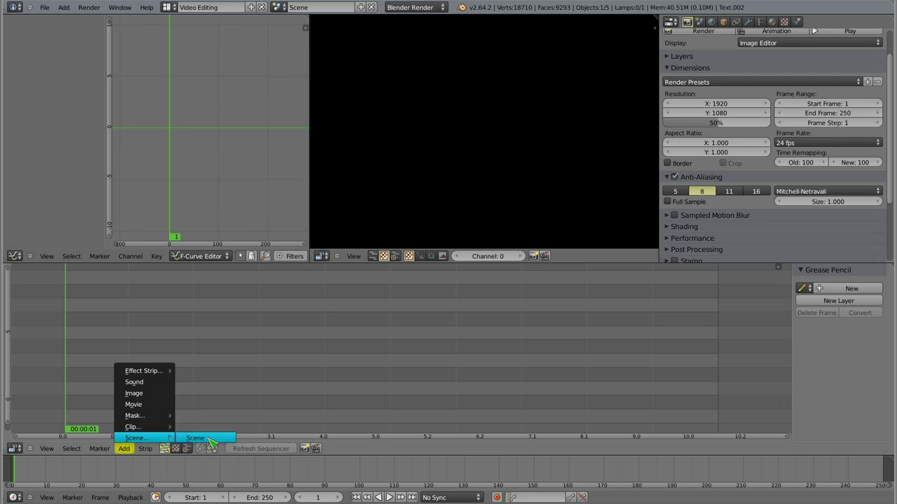
pyautogui.click(214, 439)
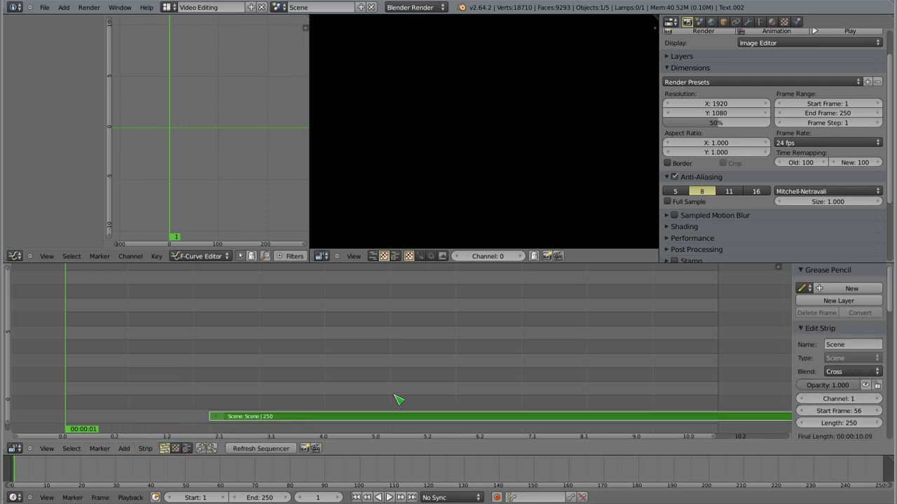
pyautogui.keyDown('ctrl'); pyautogui.moveTo(451, 408); pyautogui.dragTo(363, 274, button='middle'); pyautogui.keyUp('ctrl')
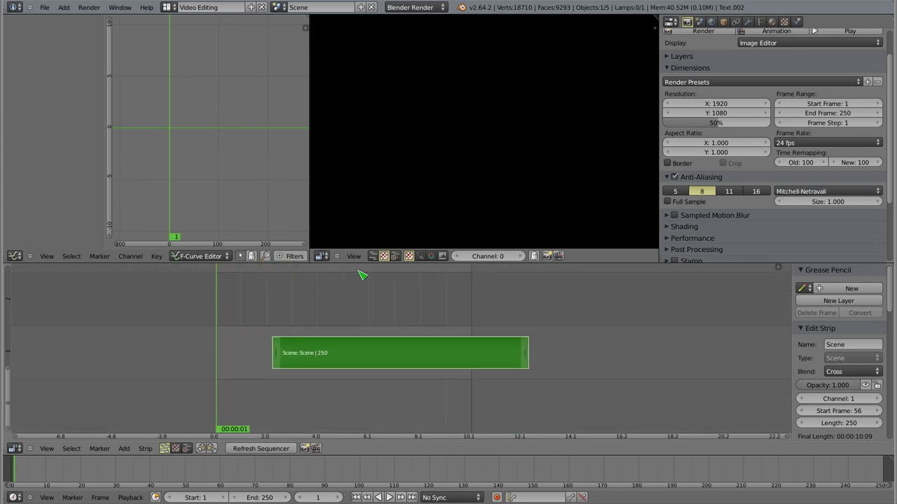
pyautogui.keyDown('ctrl'); pyautogui.moveTo(354, 371); pyautogui.dragTo(359, 358, button='middle'); pyautogui.keyUp('ctrl')
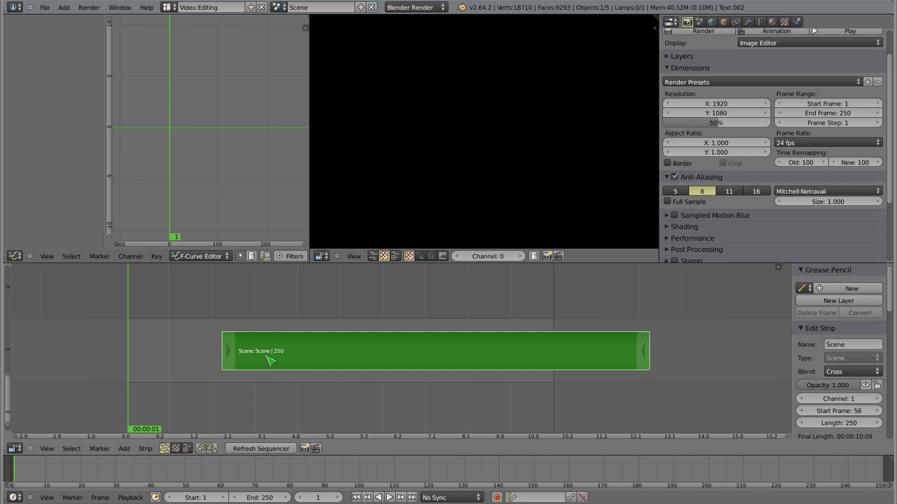
# Step: Rename the scene to 'Akcja' and grab its strip to move it
pyautogui.click(309, 8)
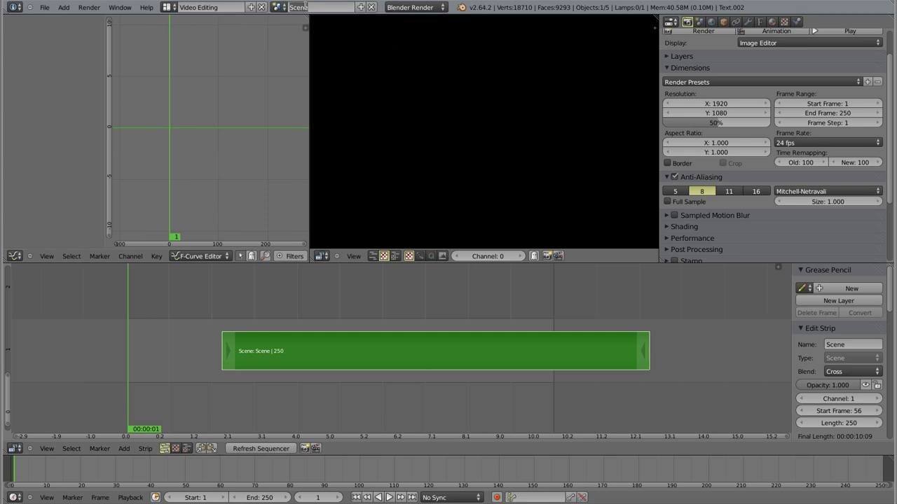
pyautogui.write('Akcja')
pyautogui.press('Return')
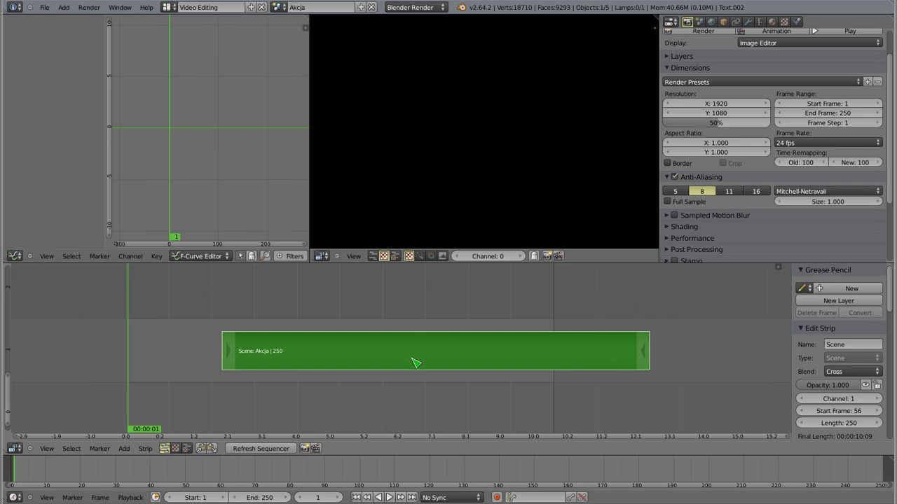
pyautogui.press('g')
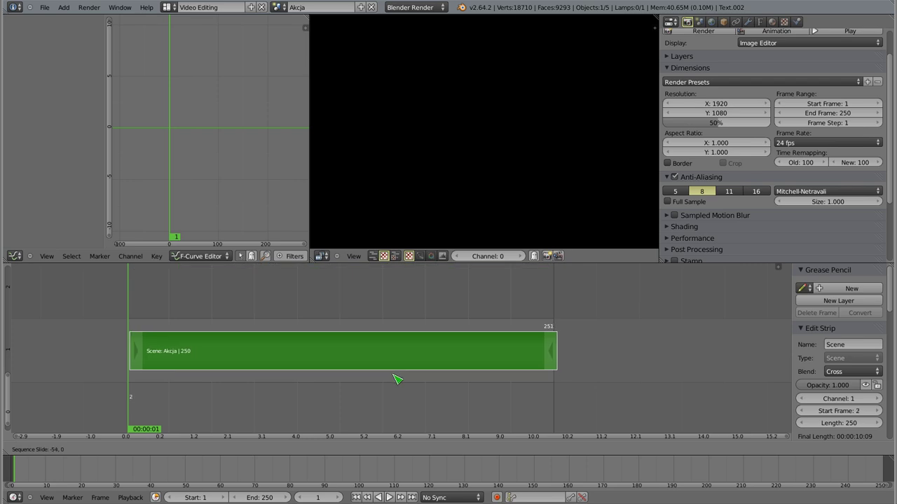
# Step: Drop the Akcja strip at frame 2, then scrub to frames 5, 86 and 20 to preview the title
pyautogui.click(395, 379)
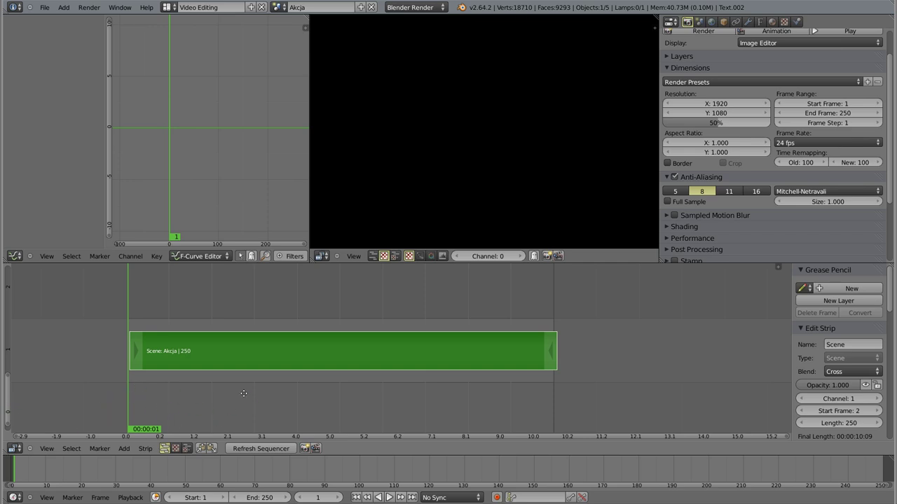
pyautogui.moveTo(244, 393); pyautogui.dragTo(154, 401, button='middle')
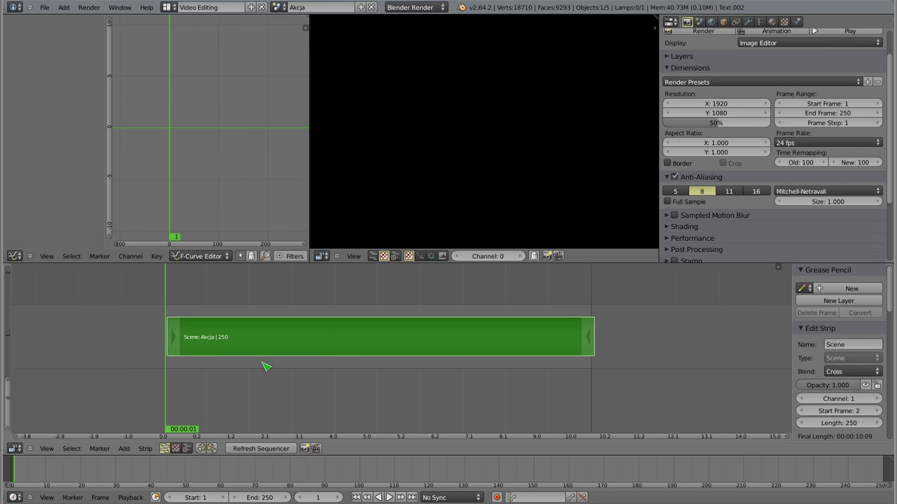
pyautogui.click(174, 305)
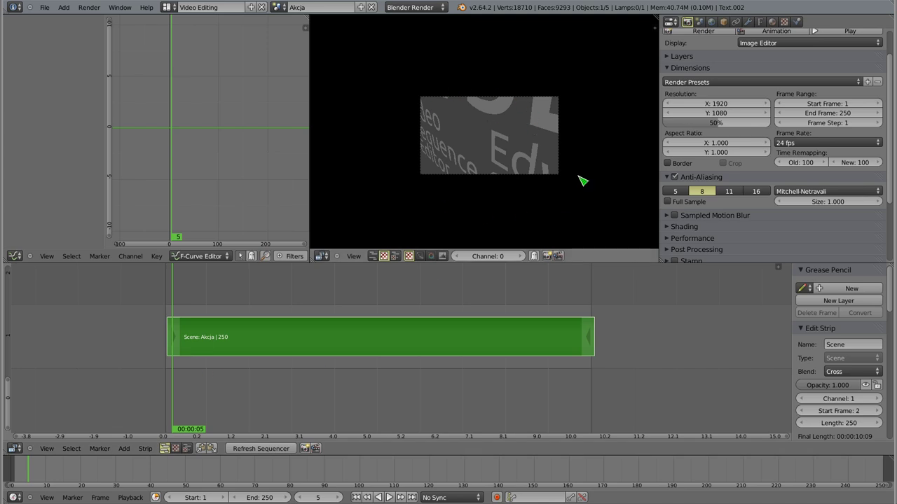
pyautogui.moveTo(188, 317)
pyautogui.mouseDown()
pyautogui.moveTo(322, 311)
pyautogui.moveTo(324, 373)
pyautogui.mouseUp()
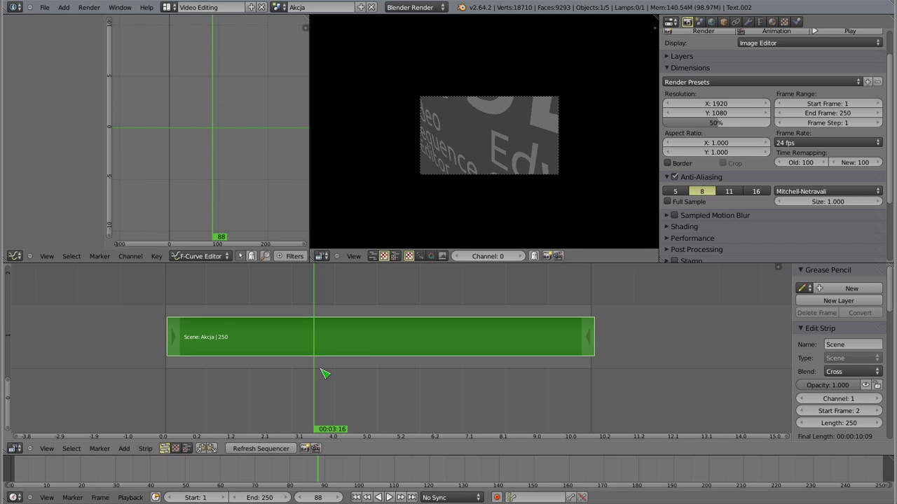
pyautogui.moveTo(314, 285); pyautogui.dragTo(210, 314)
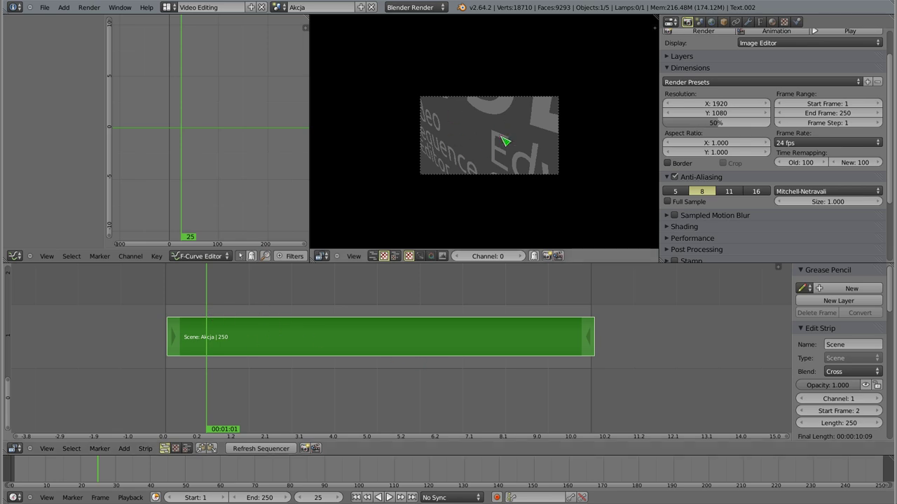
# Step: In the Default layout, select the camera and look through its view
pyautogui.click(168, 7)
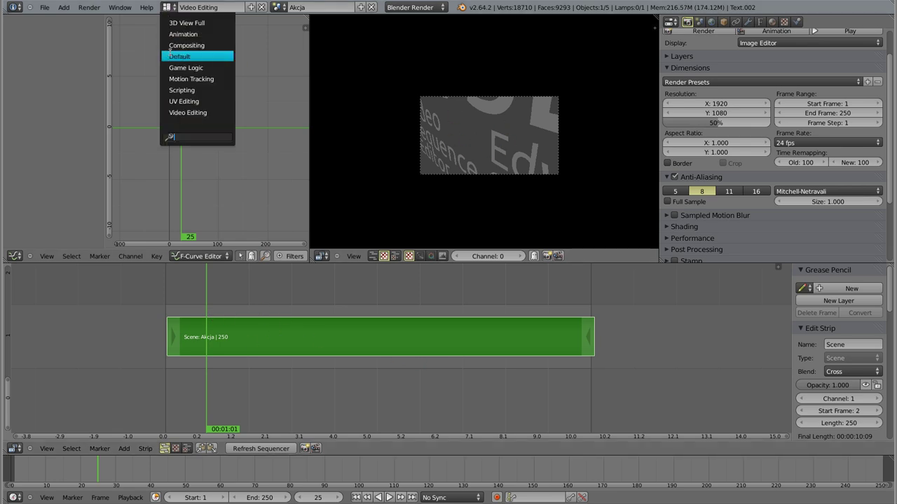
pyautogui.click(179, 57)
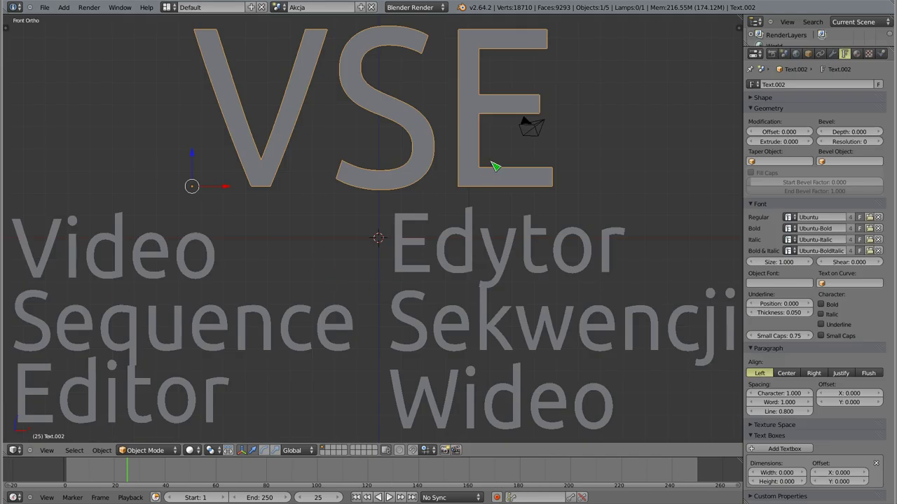
pyautogui.rightClick(532, 140)
pyautogui.moveTo(433, 259); pyautogui.dragTo(350, 284, button='middle')
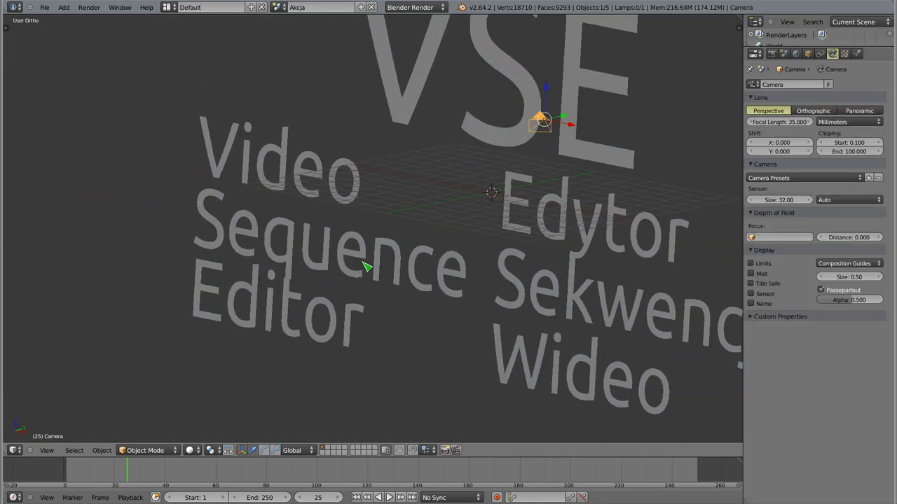
pyautogui.press('KP_0')
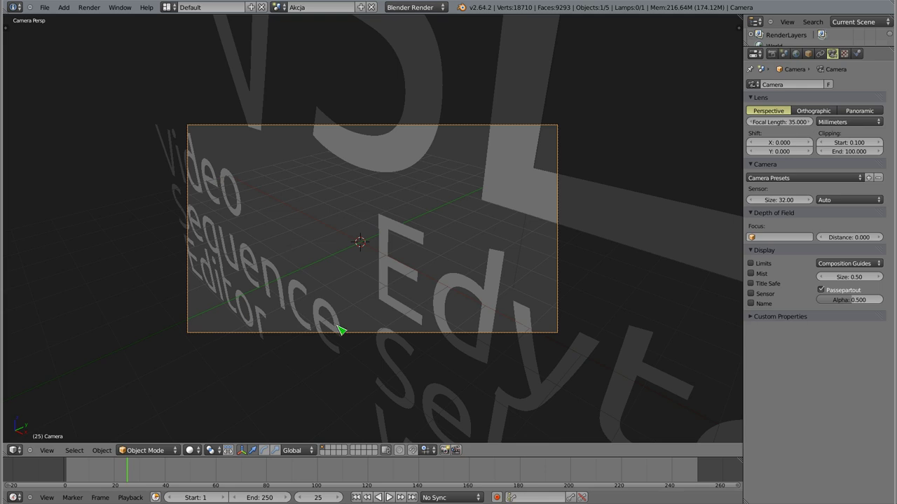
# Step: Back in Video Editing, move the Akcja strip to channel 2 starting at frame 82
pyautogui.click(168, 7)
pyautogui.click(176, 112)
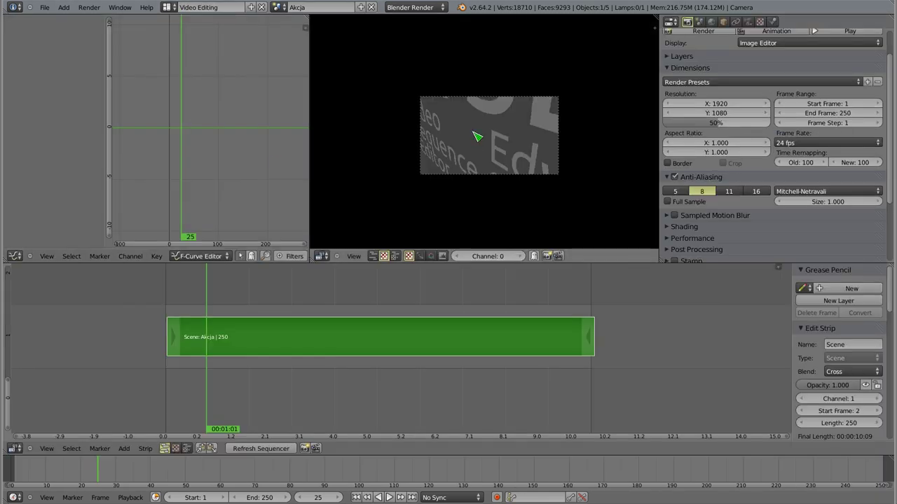
pyautogui.scroll(2, 506, 148)
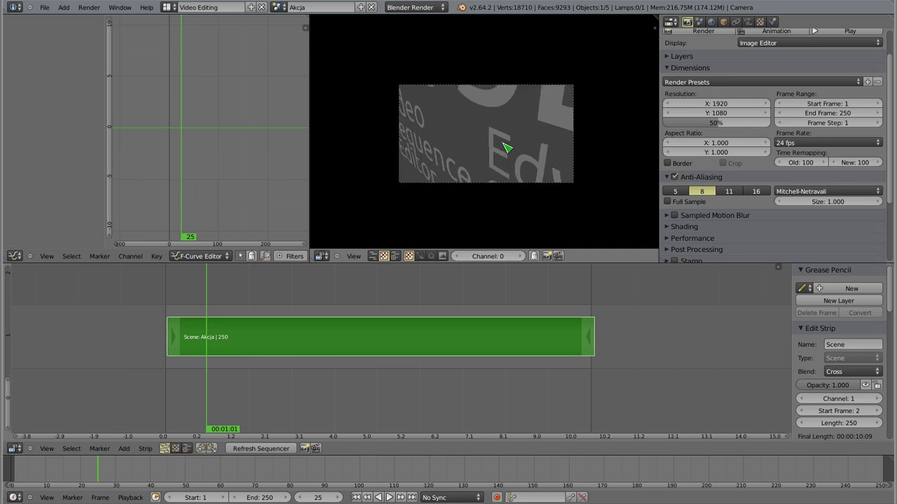
pyautogui.scroll(1, 507, 149)
pyautogui.scroll(2, 491, 140)
pyautogui.scroll(1, 482, 146)
pyautogui.scroll(1, 482, 146)
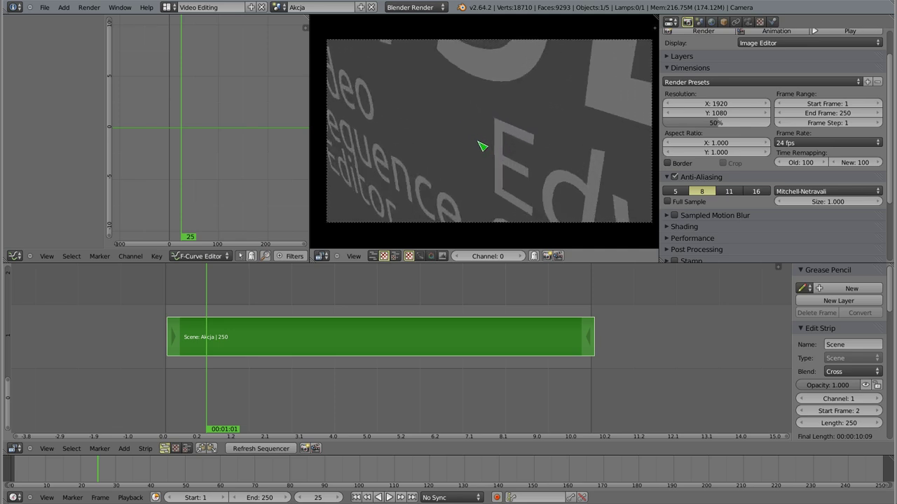
pyautogui.moveTo(240, 315)
pyautogui.mouseDown()
pyautogui.moveTo(319, 322)
pyautogui.moveTo(171, 311)
pyautogui.mouseUp()
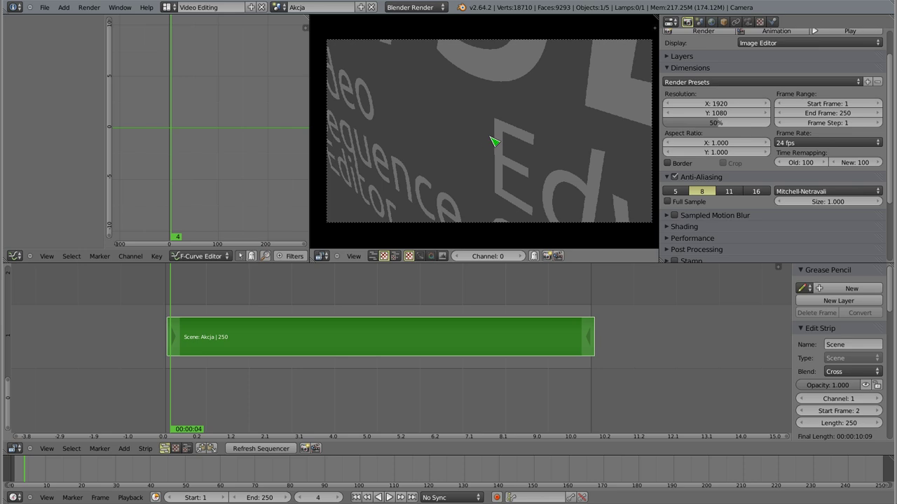
pyautogui.keyDown('ctrl'); pyautogui.moveTo(334, 330); pyautogui.dragTo(330, 360, button='middle'); pyautogui.keyUp('ctrl')
pyautogui.moveTo(313, 404); pyautogui.dragTo(423, 379, button='right')
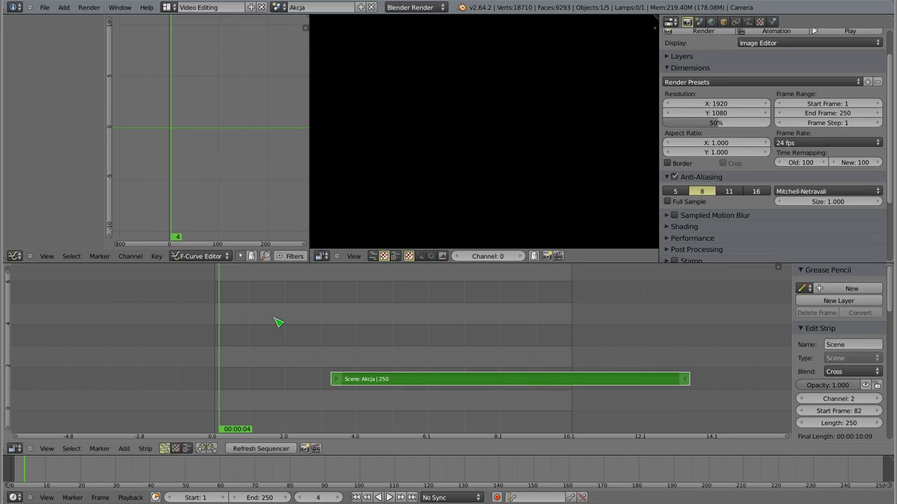
# Step: Add _DSC0277.JPG from the home folder's tut directory as an image strip
pyautogui.click(124, 449)
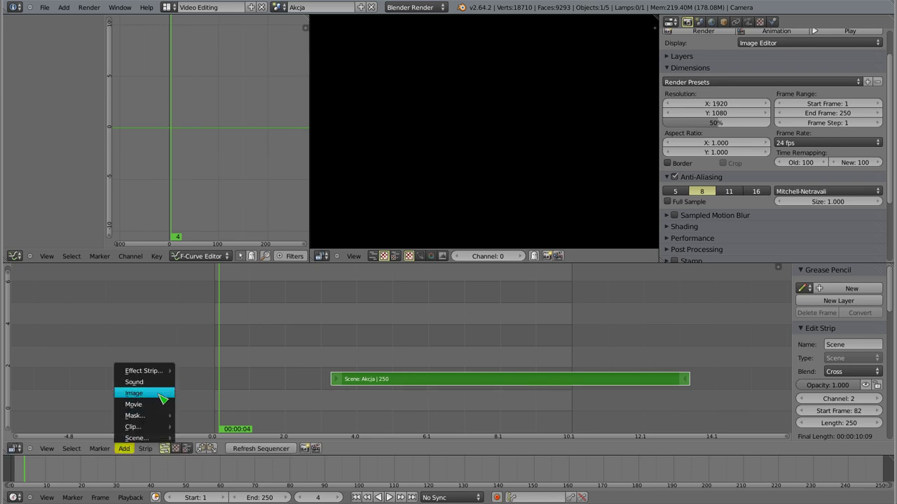
pyautogui.click(151, 398)
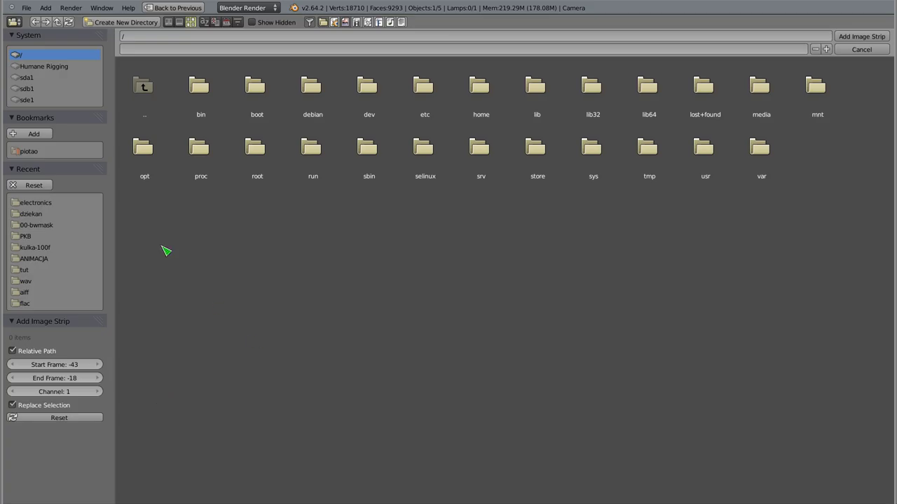
pyautogui.click(30, 152)
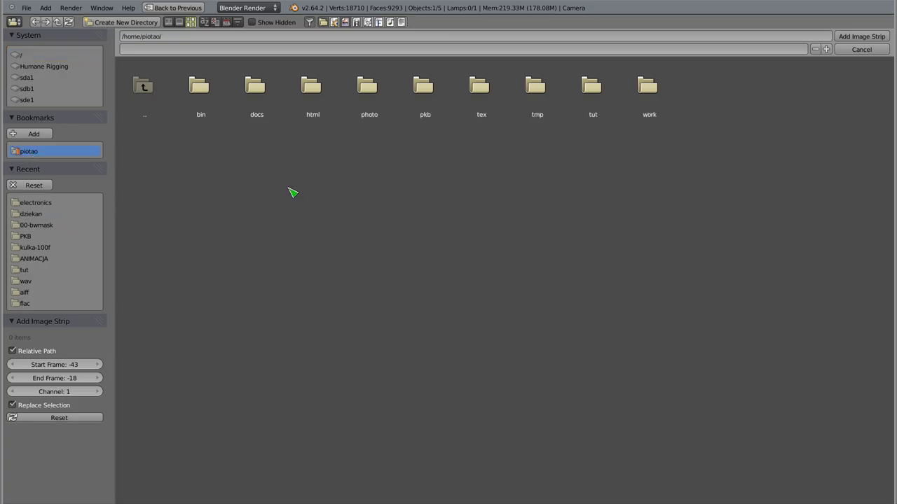
pyautogui.click(594, 85)
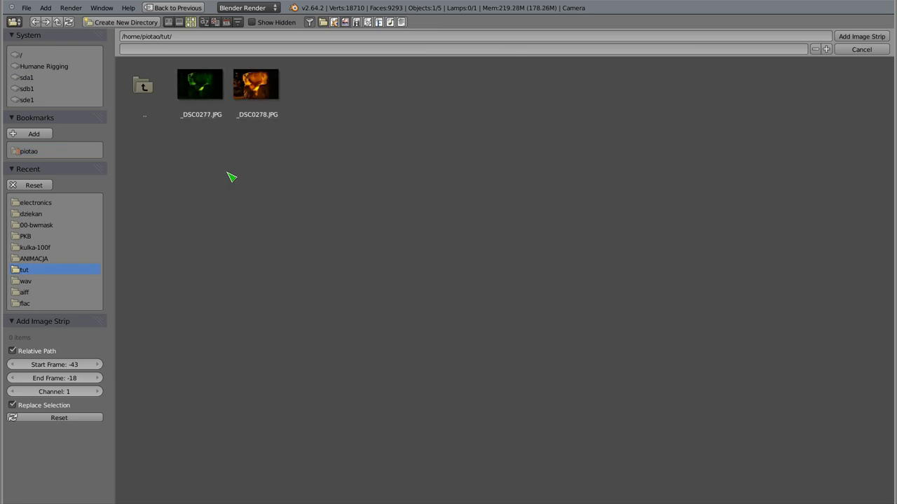
pyautogui.click(208, 95)
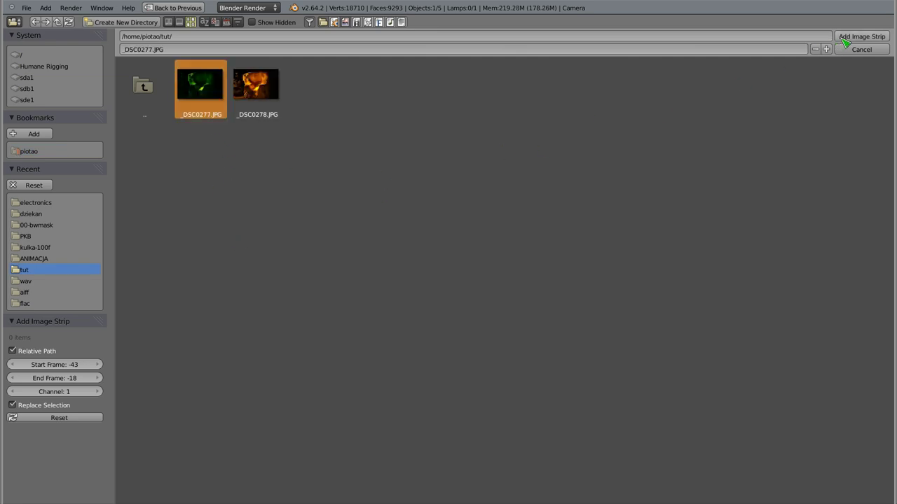
pyautogui.click(866, 38)
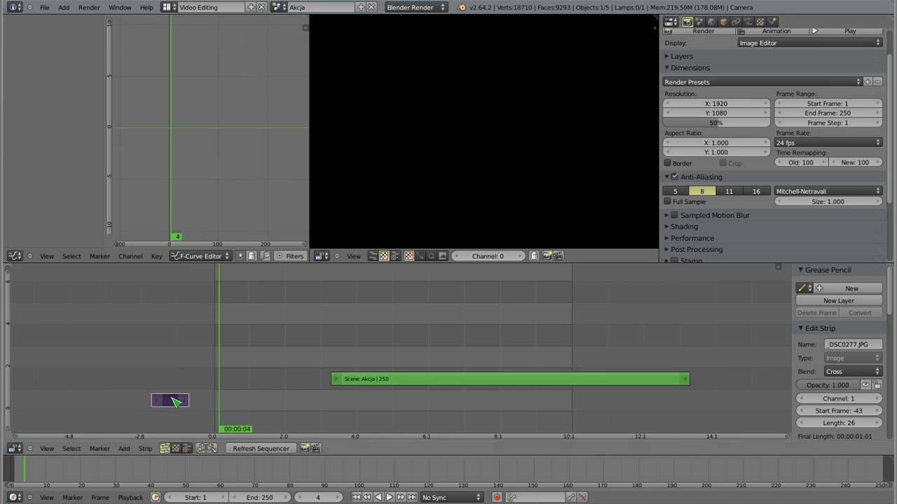
# Step: Move the image strip to channel 3 at frame 25 and preview frames 25 and 51
pyautogui.press('g')
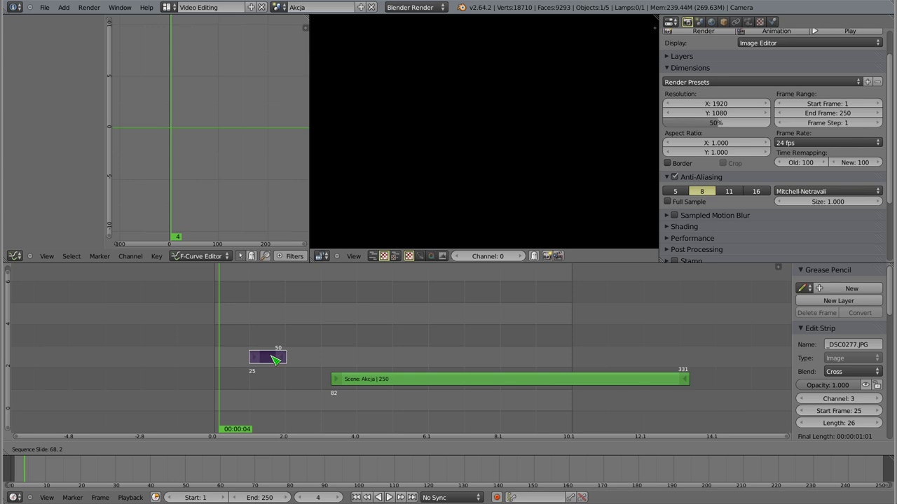
pyautogui.click(275, 359)
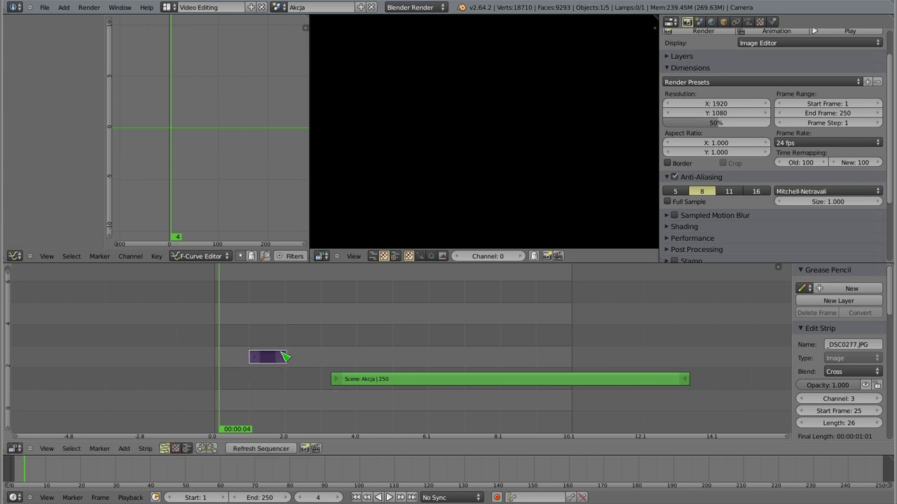
pyautogui.keyDown('ctrl'); pyautogui.moveTo(267, 391); pyautogui.dragTo(318, 362, button='middle'); pyautogui.keyUp('ctrl')
pyautogui.scroll(1, 318, 363)
pyautogui.scroll(1, 216, 381)
pyautogui.scroll(1, 220, 372)
pyautogui.scroll(1, 217, 381)
pyautogui.moveTo(226, 362)
pyautogui.mouseDown(button='middle')
pyautogui.moveTo(334, 370)
pyautogui.moveTo(326, 371)
pyautogui.mouseUp(button='middle')
pyautogui.click(235, 348)
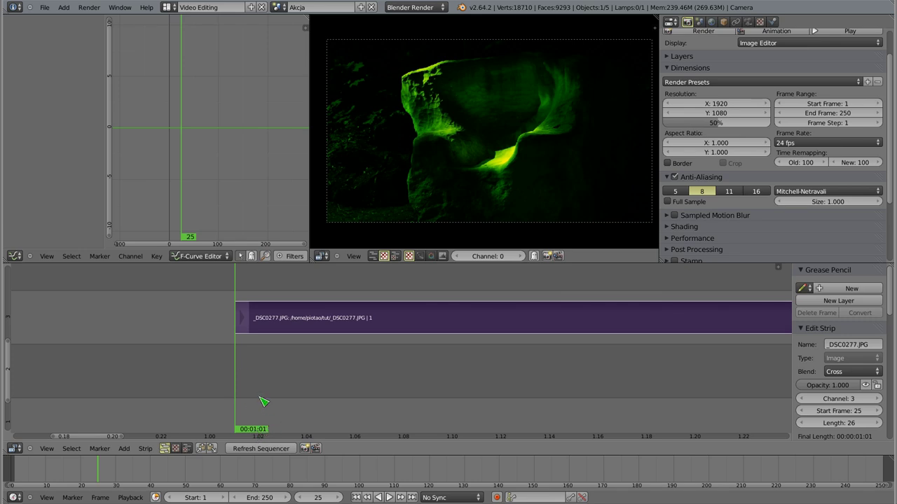
pyautogui.keyDown('ctrl'); pyautogui.scroll(-5, 343, 382); pyautogui.keyUp('ctrl')
pyautogui.click(614, 350)
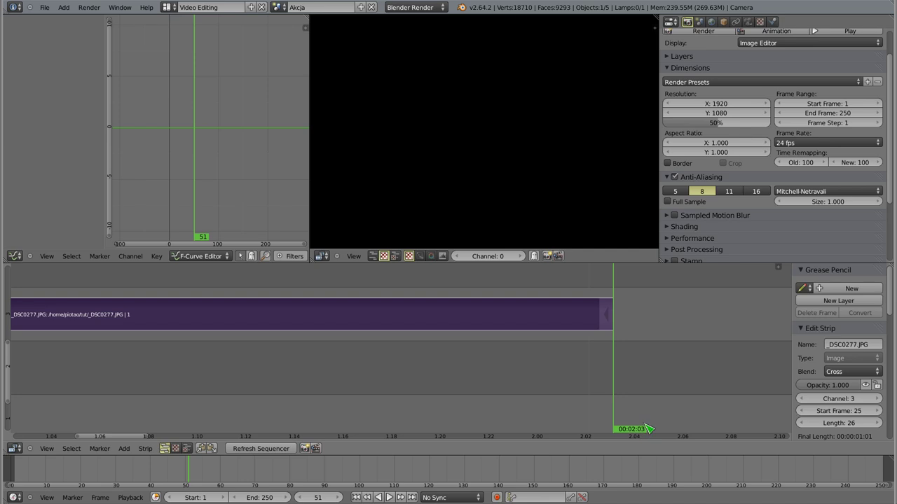
pyautogui.scroll(-1, 362, 388)
pyautogui.scroll(-2, 356, 388)
pyautogui.scroll(-2, 361, 396)
# Step: Slide the image strip earlier, first to frame 20, then to start at frame 1
pyautogui.press('g')
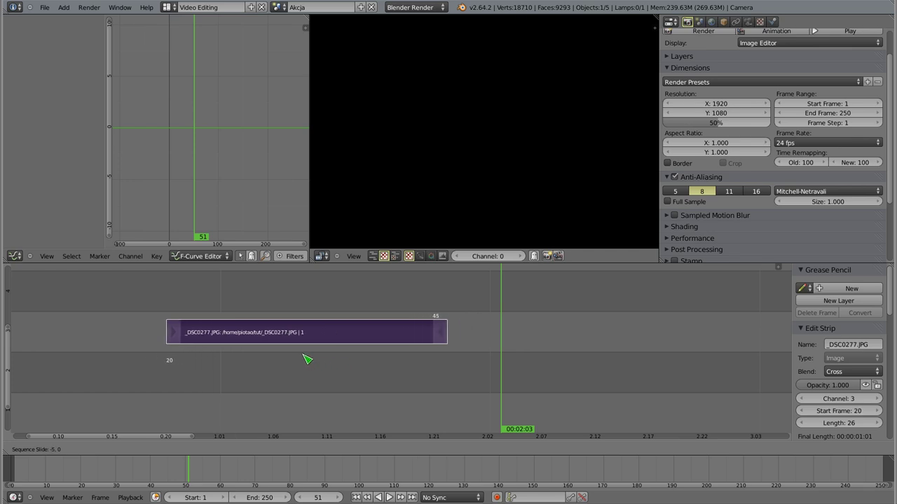
pyautogui.click(306, 360)
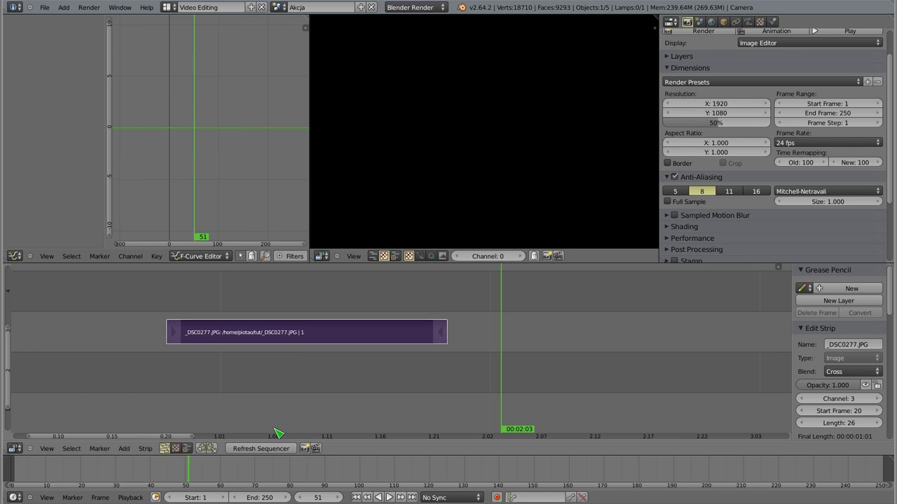
pyautogui.scroll(-3, 290, 377)
pyautogui.scroll(-2, 290, 378)
pyautogui.scroll(-2, 290, 377)
pyautogui.scroll(-1, 290, 376)
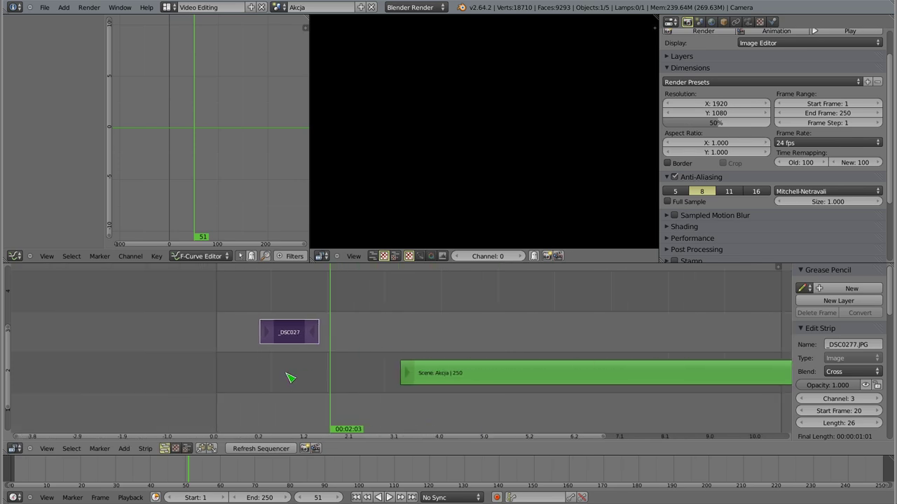
pyautogui.press('g')
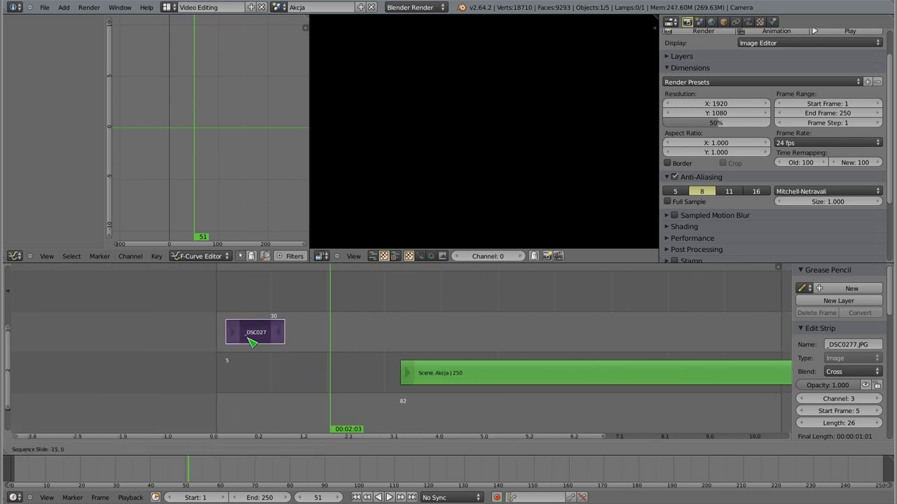
pyautogui.click(245, 339)
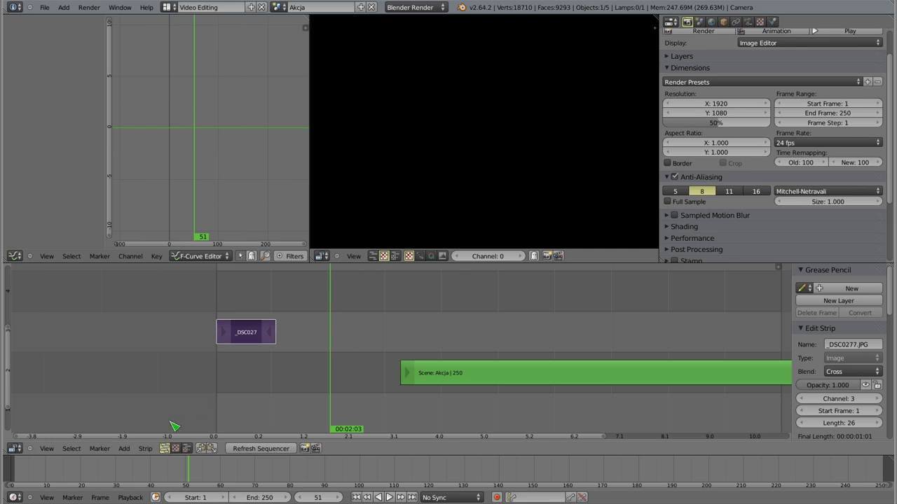
# Step: Add _DSC0277.JPG and _DSC0278.JPG as a two-frame image strip on channel 3 at frame 60
pyautogui.click(125, 449)
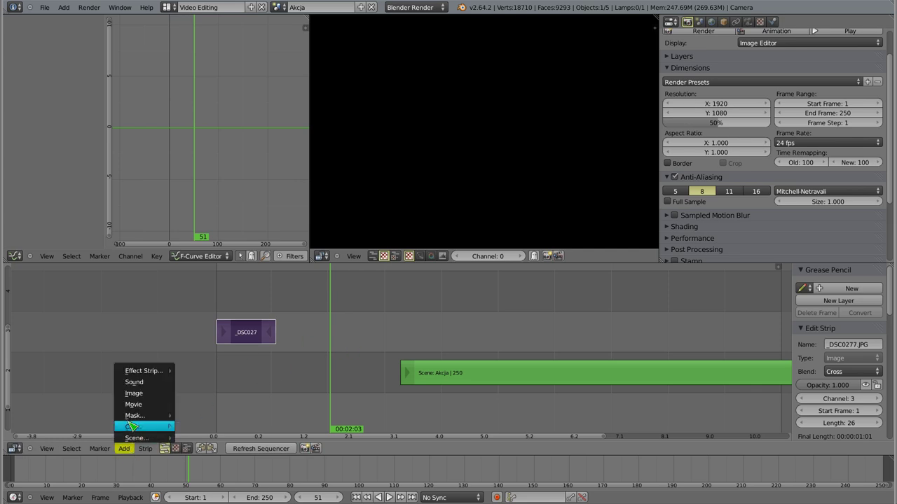
pyautogui.click(134, 393)
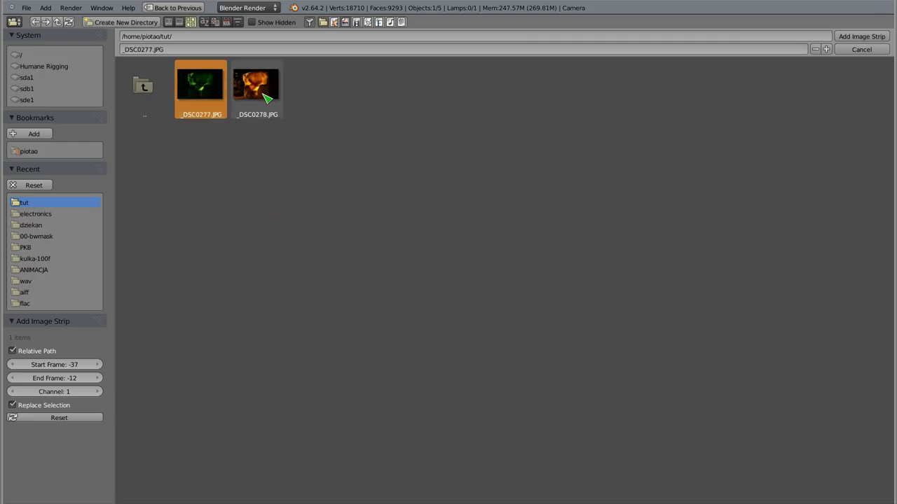
pyautogui.keyDown('shift'); pyautogui.click(261, 100); pyautogui.keyUp('shift')
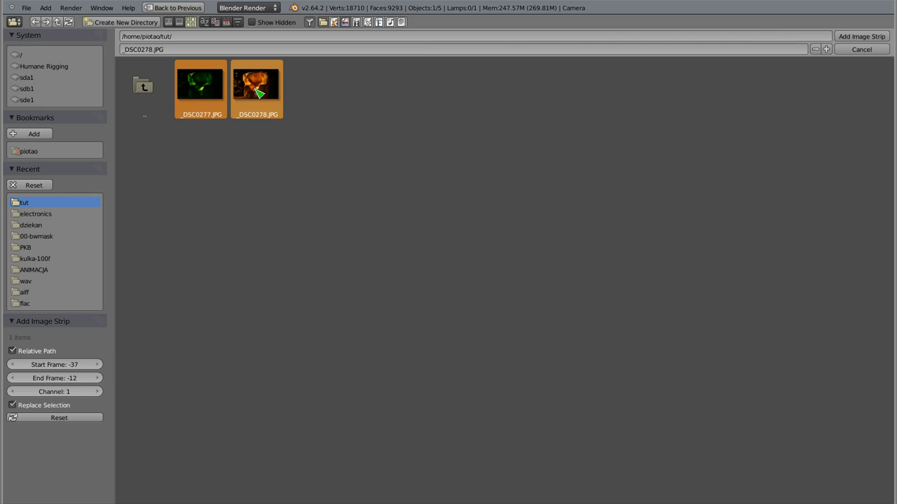
pyautogui.click(868, 40)
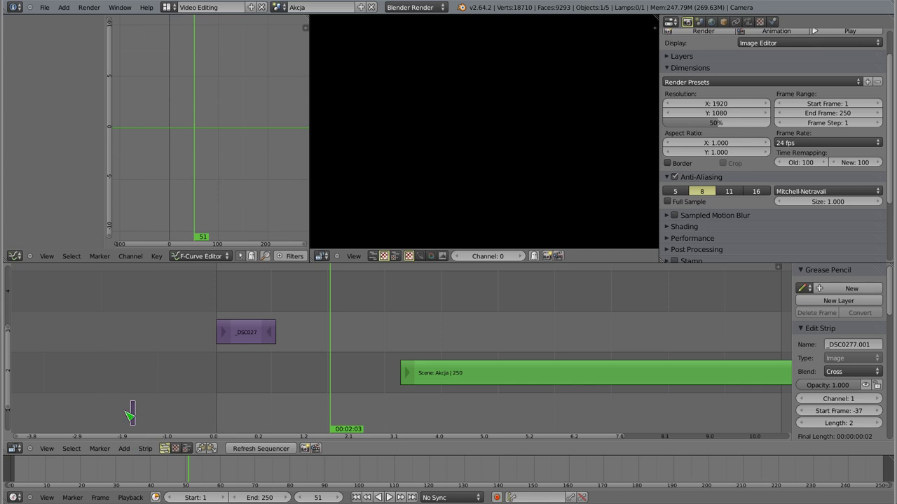
pyautogui.press('g')
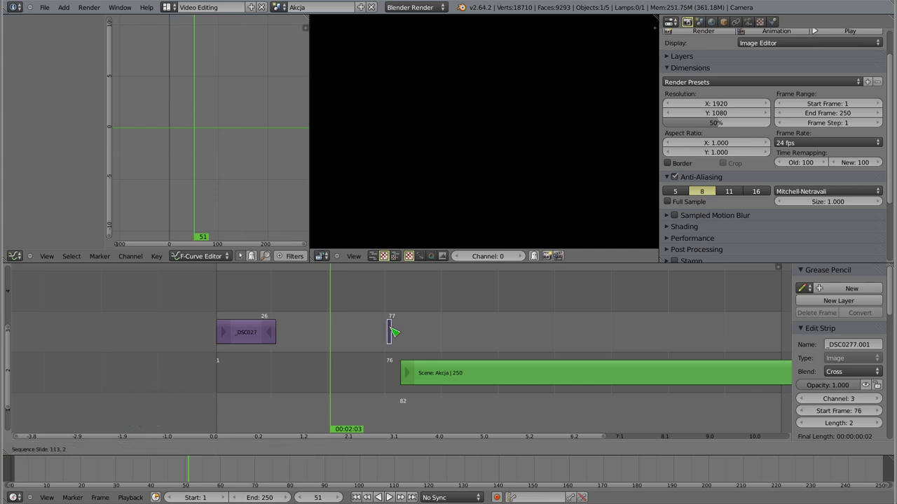
pyautogui.click(356, 338)
pyautogui.press('KP_Decimal')
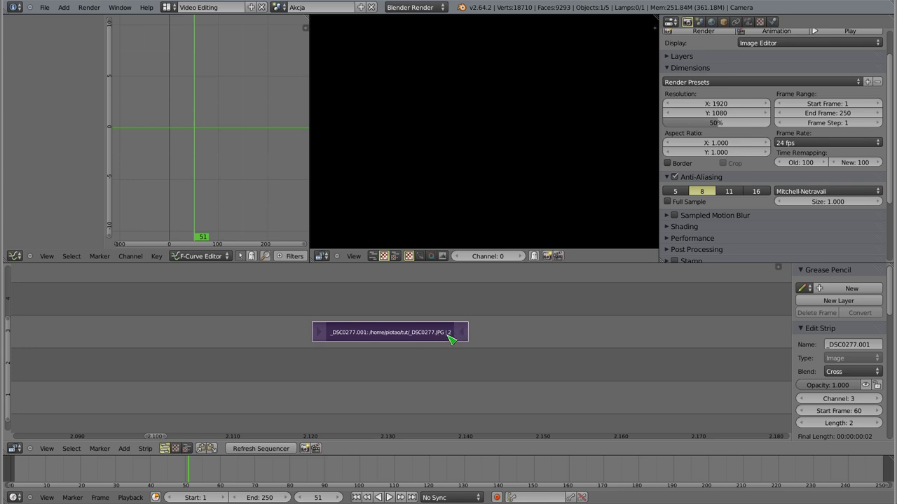
# Step: Scrub to frame 60 and scroll the sequencer view until the strips are back in view
pyautogui.moveTo(345, 325)
pyautogui.mouseDown()
pyautogui.moveTo(264, 307)
pyautogui.moveTo(581, 322)
pyautogui.moveTo(334, 312)
pyautogui.moveTo(418, 311)
pyautogui.moveTo(385, 316)
pyautogui.moveTo(395, 311)
pyautogui.moveTo(334, 329)
pyautogui.mouseUp()
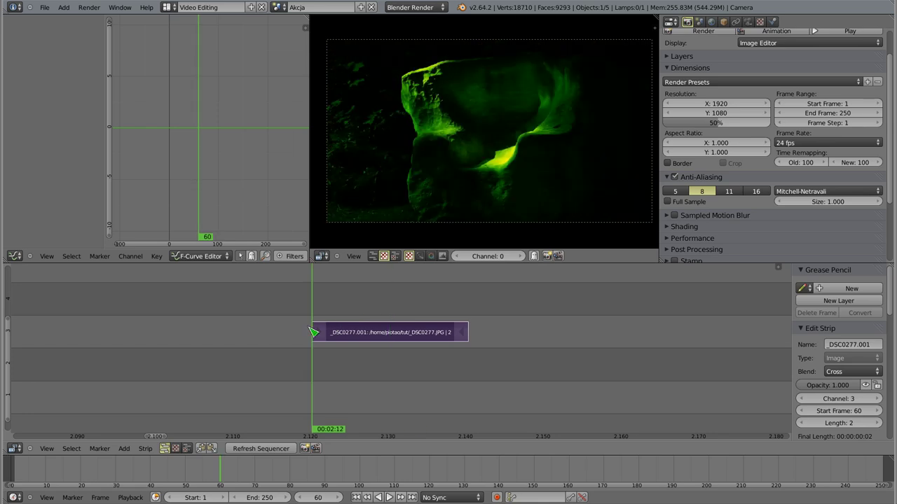
pyautogui.scroll(-2, 371, 339)
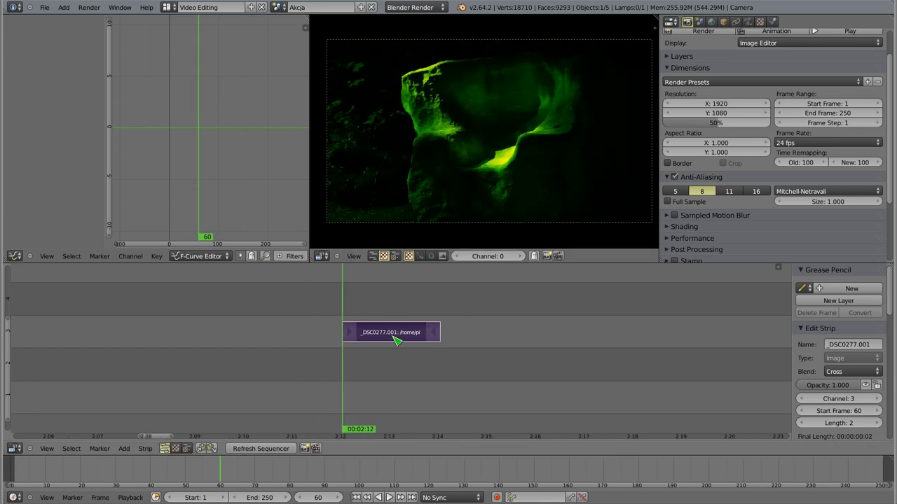
pyautogui.scroll(-3, 392, 339)
pyautogui.scroll(-4, 389, 344)
pyautogui.scroll(-2, 389, 348)
pyautogui.scroll(-2, 387, 350)
pyautogui.scroll(-1, 383, 354)
pyautogui.scroll(-1, 380, 357)
pyautogui.scroll(-1, 381, 358)
pyautogui.scroll(2, 380, 358)
pyautogui.scroll(2, 382, 354)
pyautogui.scroll(1, 386, 351)
pyautogui.moveTo(393, 350)
pyautogui.mouseDown(button='middle')
pyautogui.moveTo(421, 342)
pyautogui.moveTo(301, 329)
pyautogui.moveTo(344, 327)
pyautogui.mouseUp(button='middle')
pyautogui.scroll(1, 308, 326)
pyautogui.scroll(2, 343, 325)
pyautogui.scroll(-1, 354, 333)
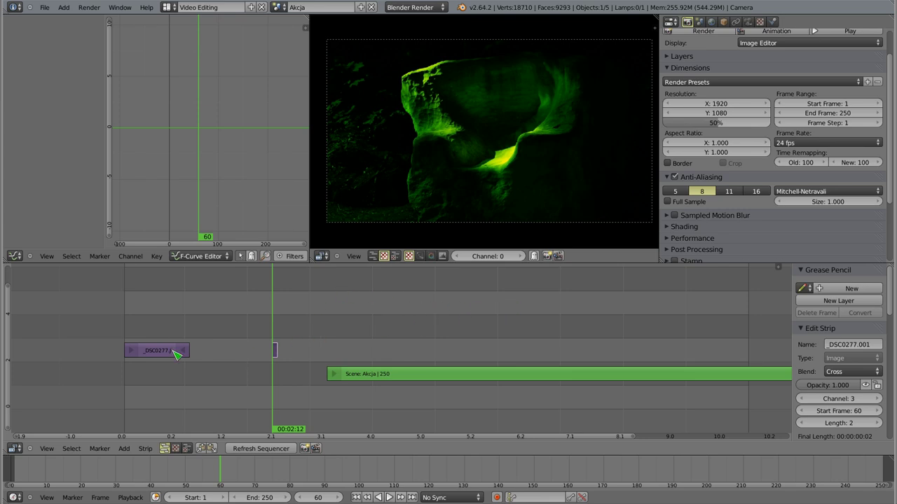
# Step: Move the two-frame _DSC0277.001 strip to frame 27, right after the image strip
pyautogui.moveTo(133, 346)
pyautogui.mouseDown()
pyautogui.moveTo(172, 346)
pyautogui.moveTo(149, 346)
pyautogui.mouseUp()
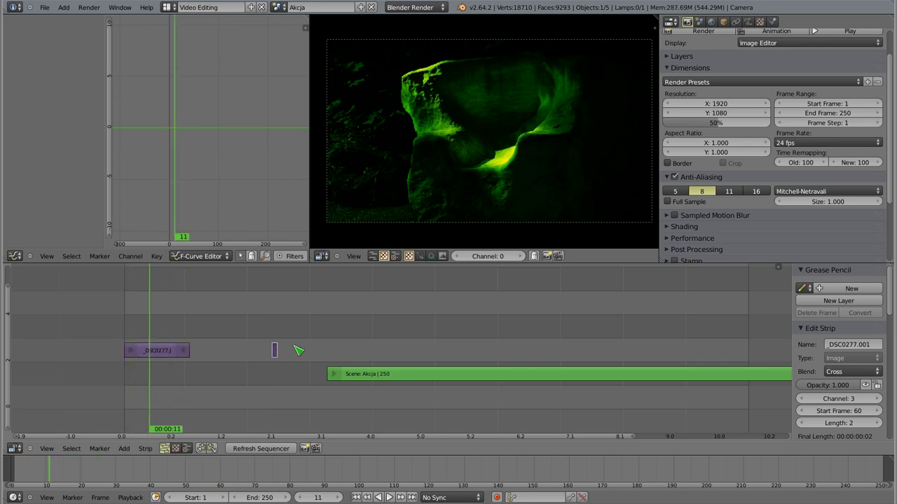
pyautogui.rightClick(157, 358)
pyautogui.rightClick(276, 350)
pyautogui.press('g')
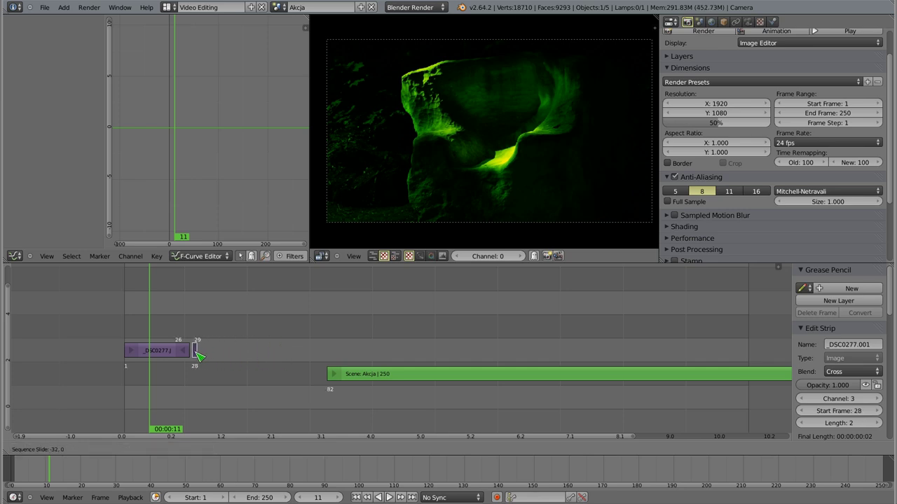
pyautogui.click(197, 353)
# Step: Place the Scene strip at frame 29 and play the sequence to check the cut
pyautogui.rightClick(333, 380)
pyautogui.press('g')
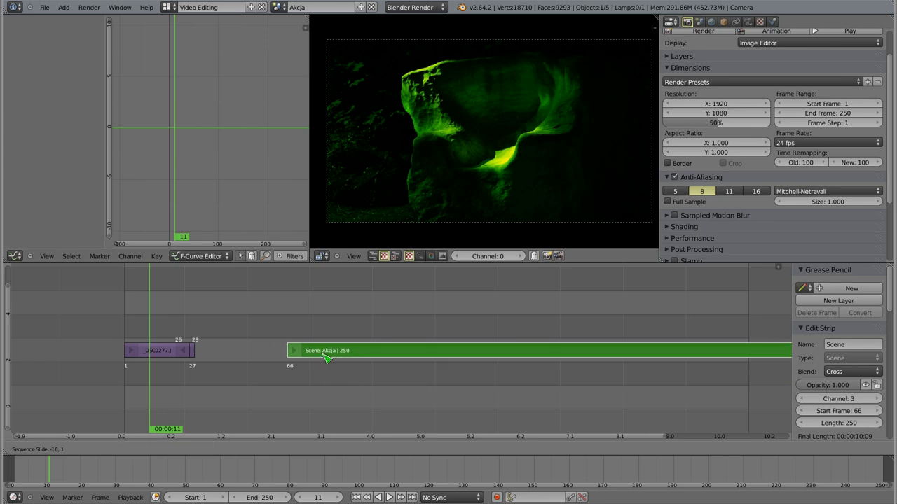
pyautogui.click(240, 357)
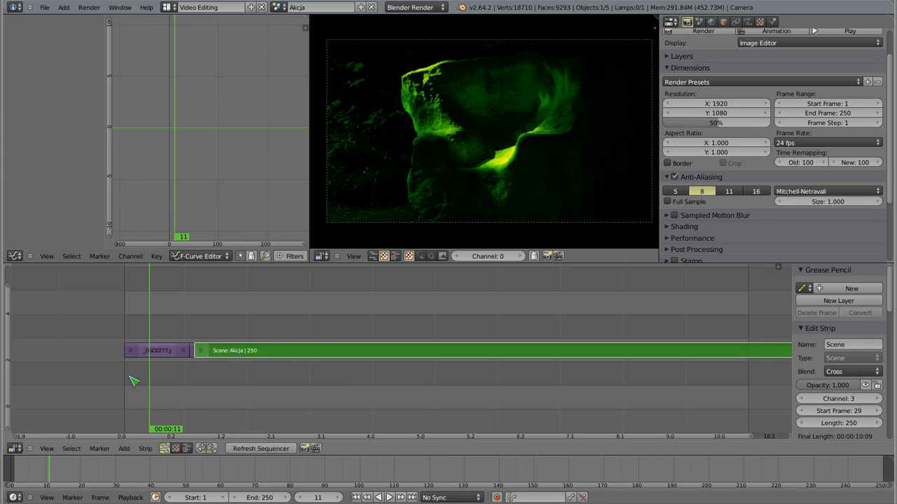
pyautogui.moveTo(122, 350)
pyautogui.mouseDown()
pyautogui.moveTo(177, 341)
pyautogui.moveTo(744, 330)
pyautogui.moveTo(128, 324)
pyautogui.mouseUp()
pyautogui.click(391, 496)
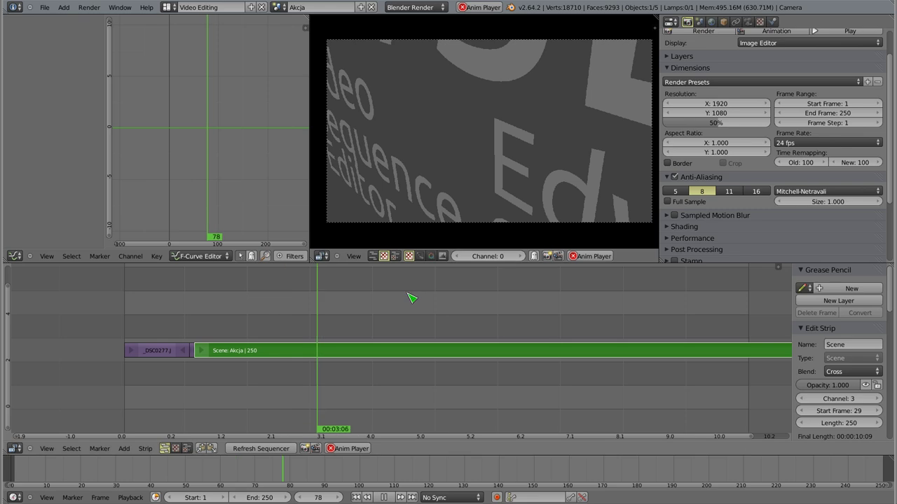
# Step: Stop playback, shift the Scene strip to frame 50 and place the short strip at frame 37
pyautogui.press('Escape')
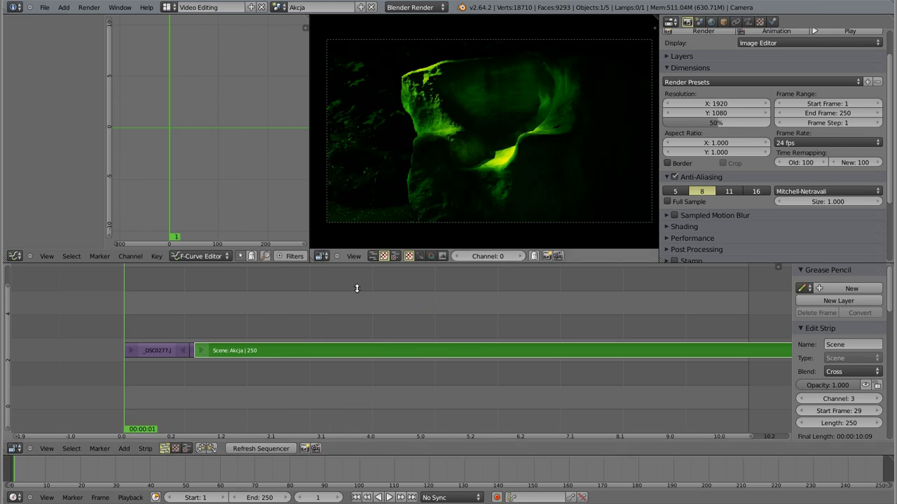
pyautogui.moveTo(232, 356); pyautogui.dragTo(284, 361, button='right')
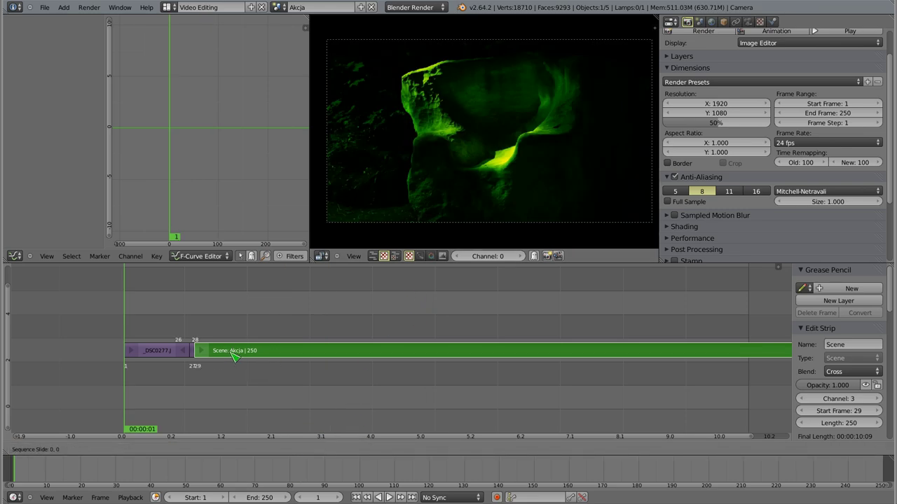
pyautogui.rightClick(197, 362)
pyautogui.hotkey('shift', 'd')
pyautogui.click(223, 384)
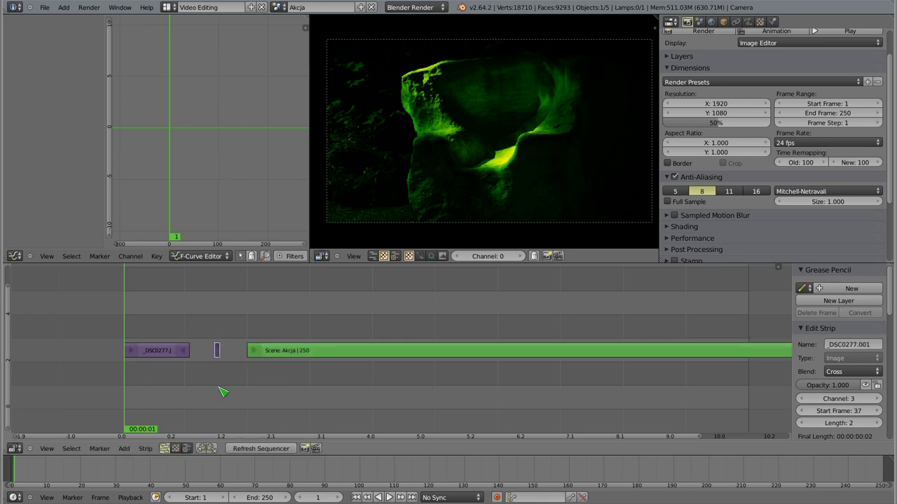
# Step: Drop the _DSC0277 image strip on channel 2 at frame 32 and preview at frame 36
pyautogui.rightClick(168, 356)
pyautogui.press('g')
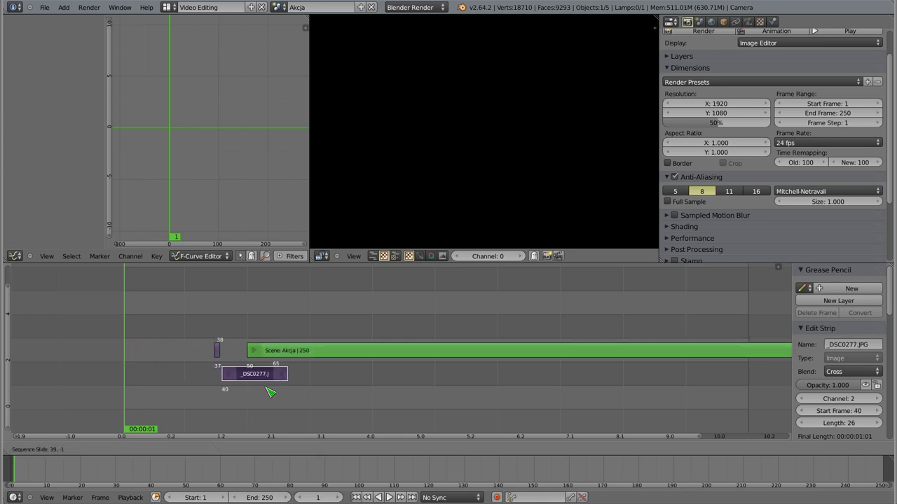
pyautogui.click(250, 393)
pyautogui.moveTo(207, 341)
pyautogui.mouseDown()
pyautogui.moveTo(257, 341)
pyautogui.moveTo(248, 356)
pyautogui.moveTo(264, 334)
pyautogui.mouseUp()
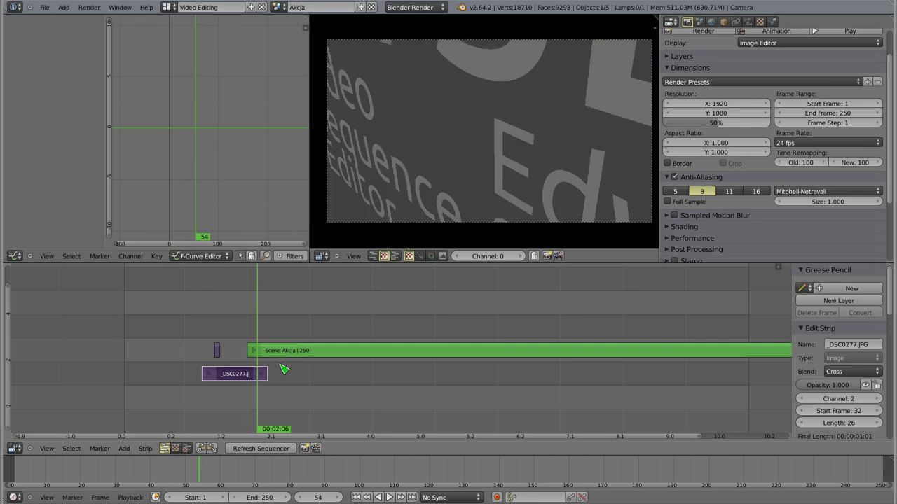
# Step: Reselect the Scene and image strips and set the playhead to around frame 57
pyautogui.rightClick(279, 354)
pyautogui.rightClick(249, 379)
pyautogui.rightClick(279, 352)
pyautogui.click(269, 334)
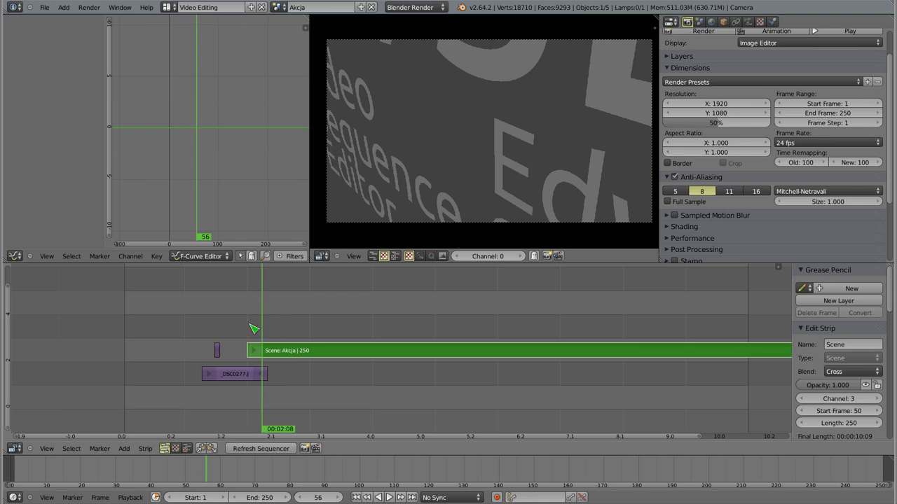
pyautogui.hotkey('shift', 'a')
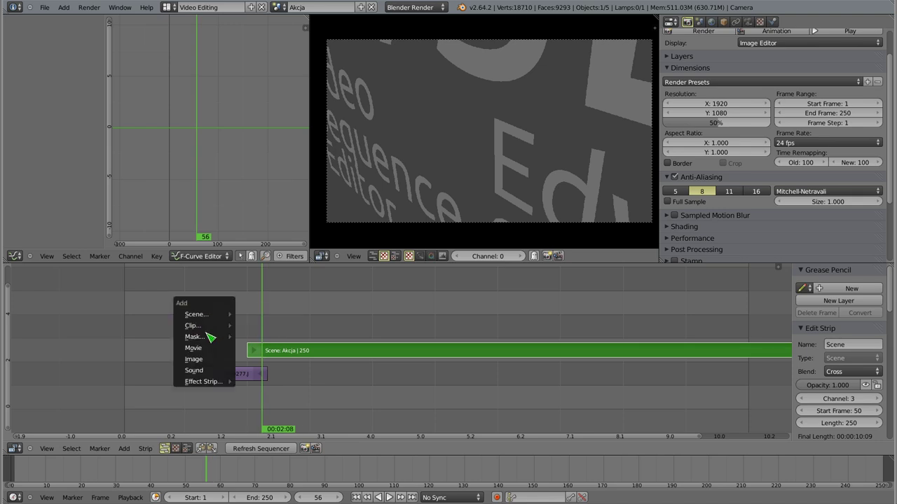
# Step: Add vbbhd0064.mov as a movie strip and slide it to start at frame 1
pyautogui.click(201, 347)
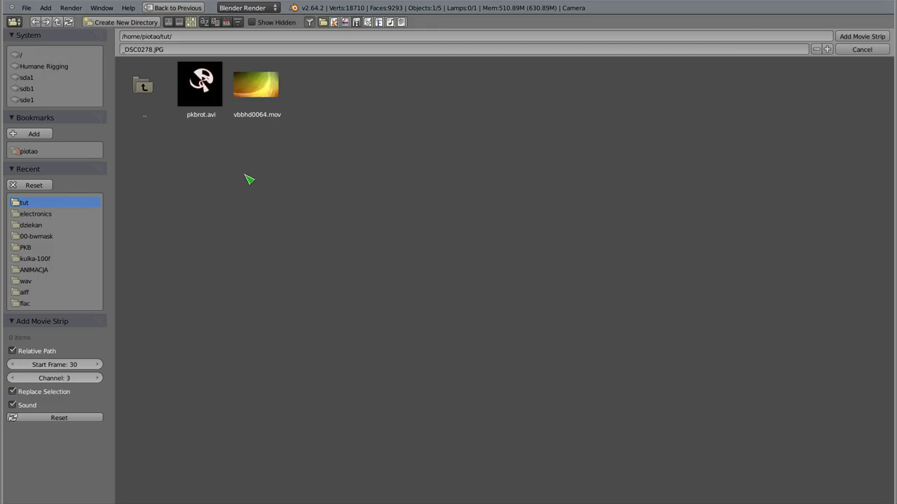
pyautogui.click(273, 96)
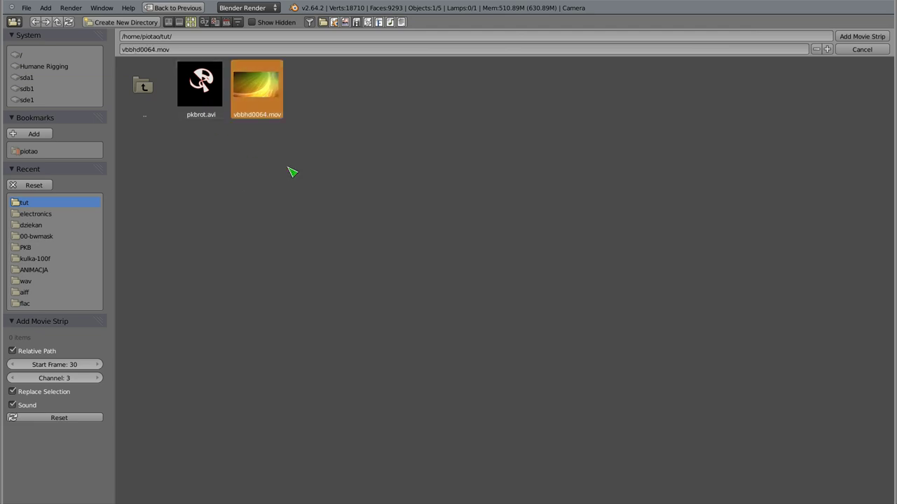
pyautogui.click(860, 36)
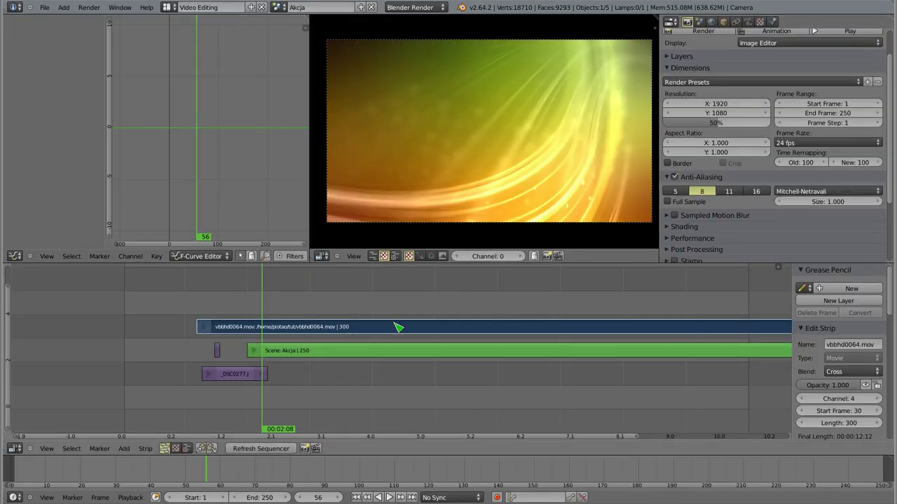
pyautogui.scroll(-2, 440, 335)
pyautogui.scroll(-1, 441, 337)
pyautogui.scroll(1, 441, 336)
pyautogui.press('g')
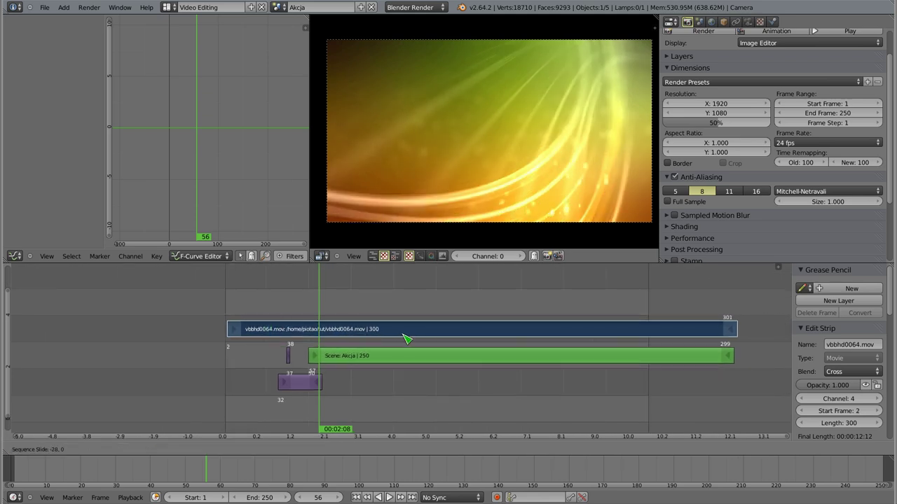
pyautogui.click(410, 339)
# Step: Play the sequence from frame 0 to preview the video, then stop and rewind
pyautogui.moveTo(256, 313); pyautogui.dragTo(226, 309)
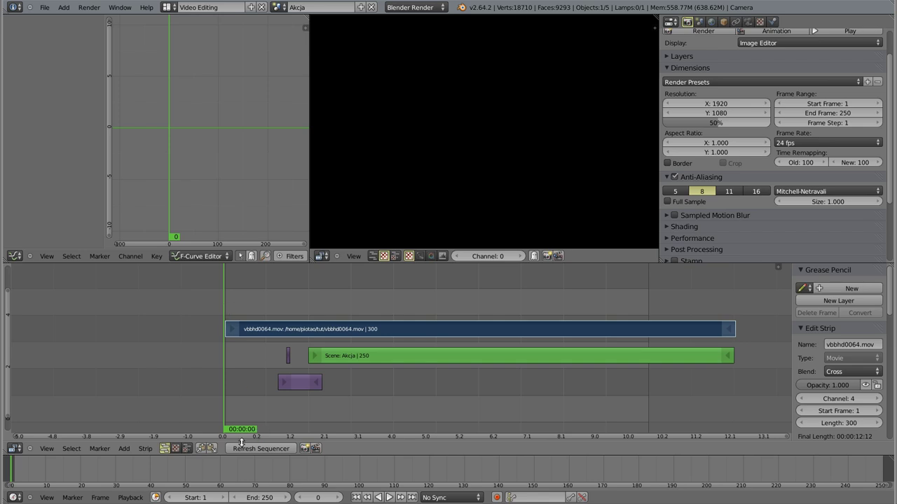
pyautogui.click(389, 498)
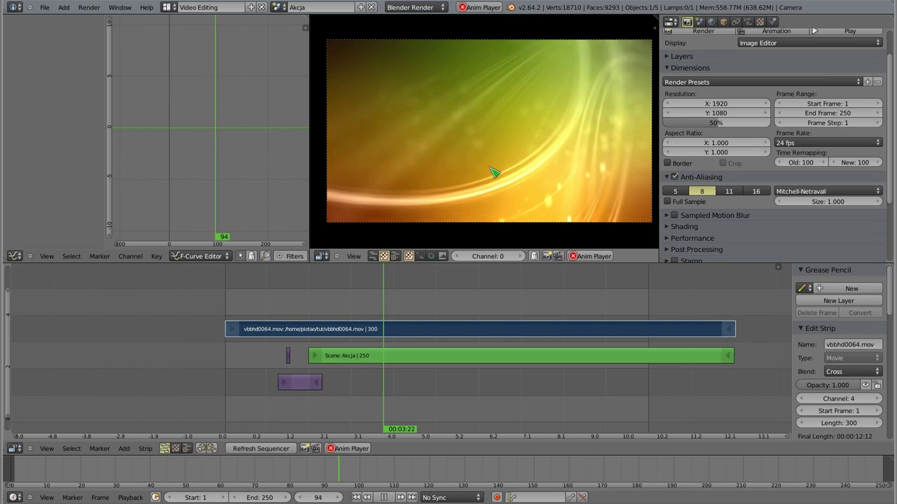
pyautogui.press('Escape')
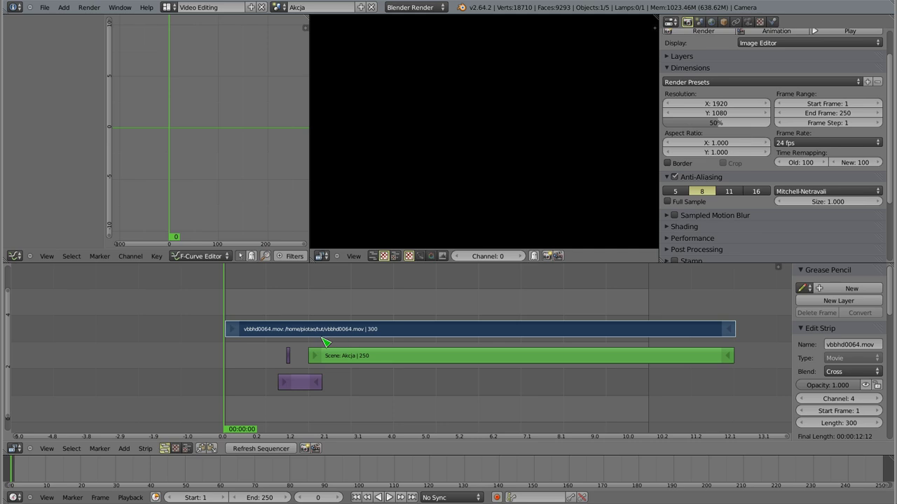
pyautogui.click(126, 449)
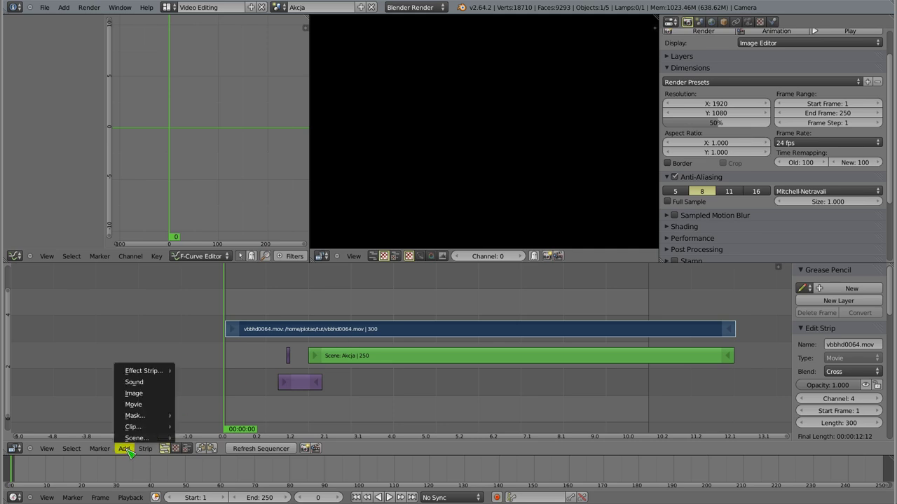
# Step: Add 76058_digifishmusic_dramatic2.wav as a sound strip and place it on channel 5 at frame 1
pyautogui.click(134, 382)
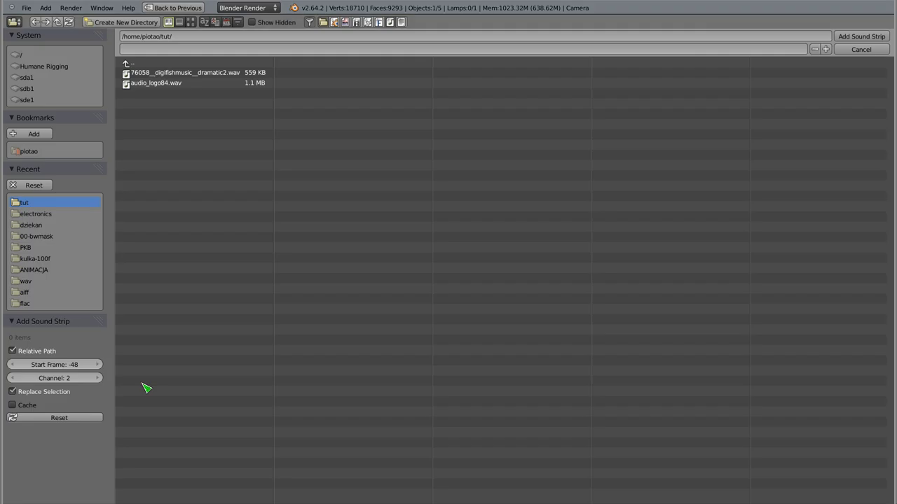
pyautogui.click(165, 73)
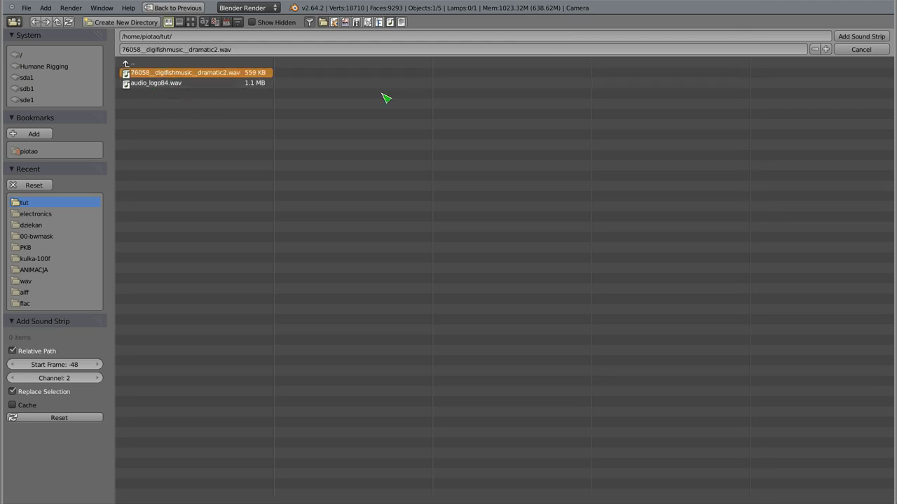
pyautogui.click(860, 36)
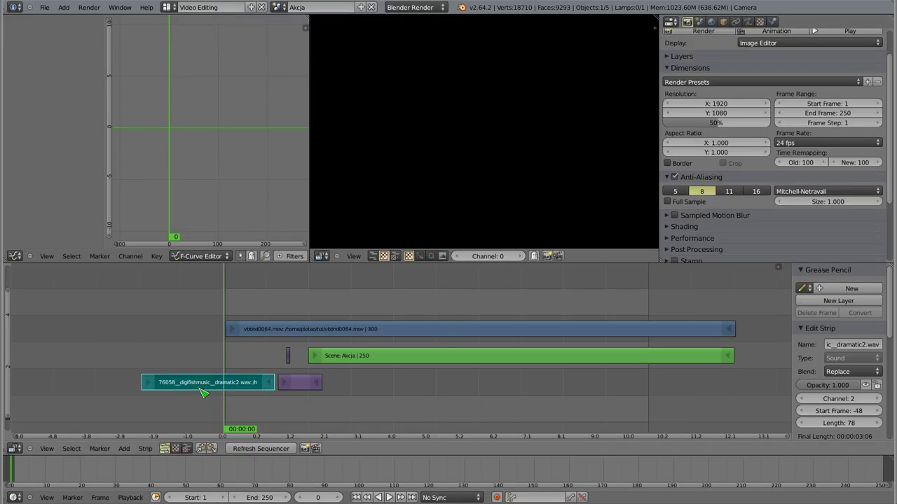
pyautogui.press('g')
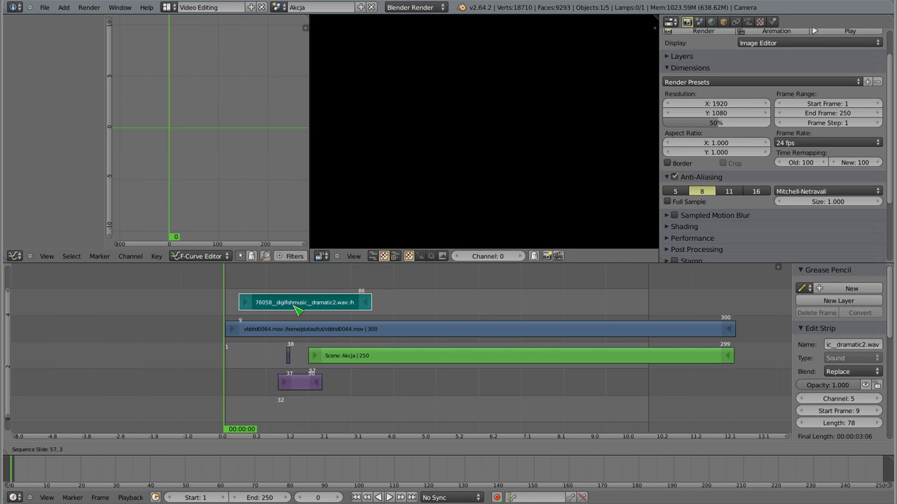
pyautogui.click(286, 311)
pyautogui.moveTo(259, 306)
pyautogui.mouseDown()
pyautogui.moveTo(346, 293)
pyautogui.moveTo(265, 287)
pyautogui.mouseUp()
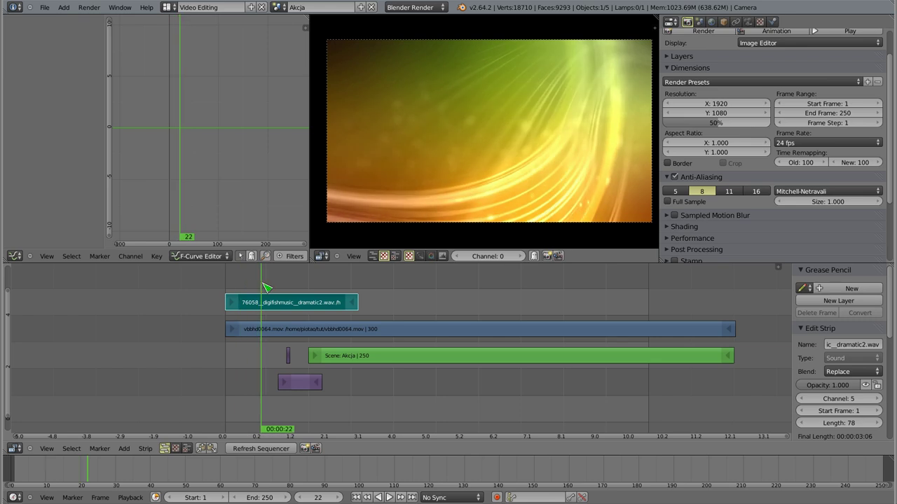
# Step: Scrub between frames 62 and 2, then select the vbbhd0064.mov, Scene and _DSC0277.JPG strips
pyautogui.moveTo(265, 287); pyautogui.dragTo(331, 287)
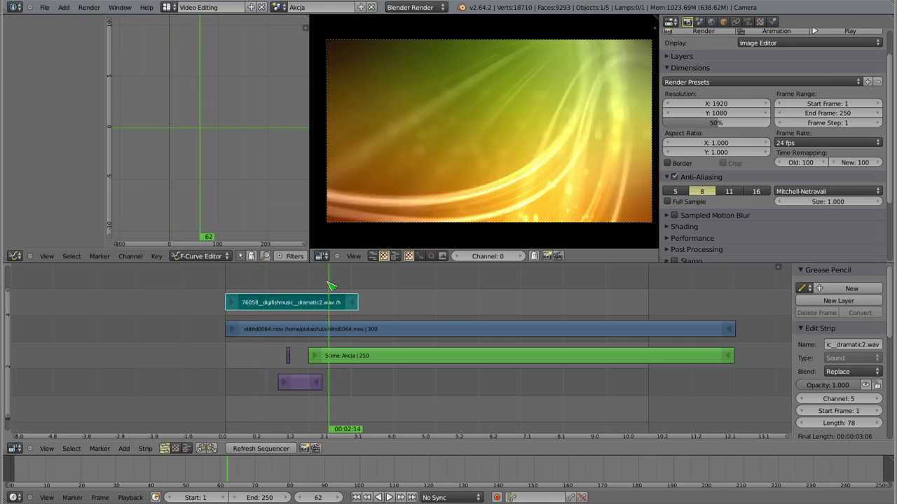
pyautogui.click(228, 287)
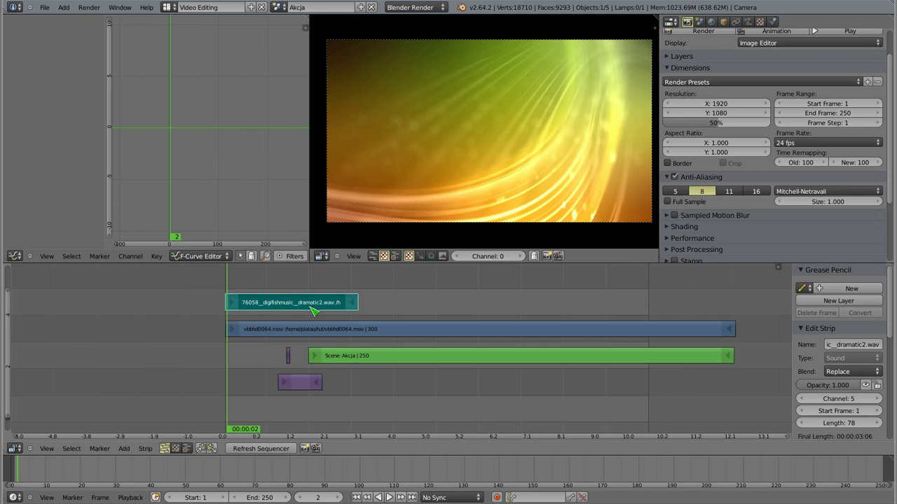
pyautogui.rightClick(403, 334)
pyautogui.rightClick(395, 361)
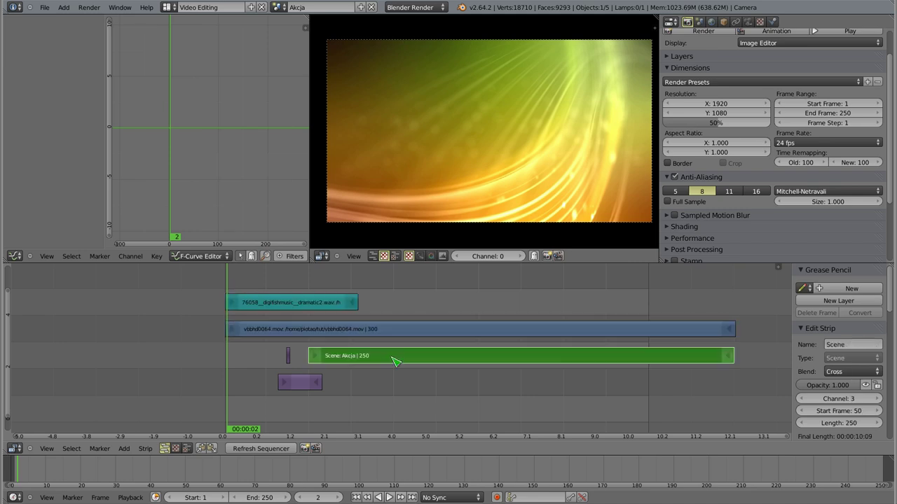
pyautogui.rightClick(309, 384)
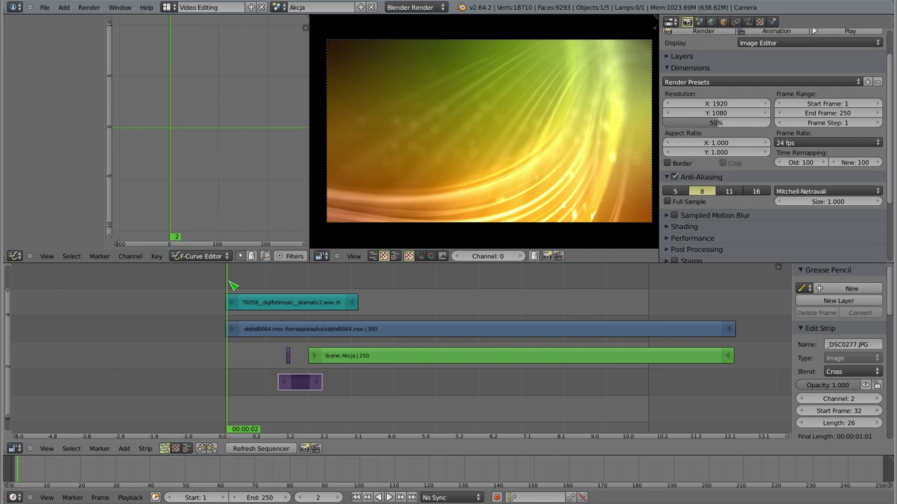
# Step: Widen the strip sidebar, collapse the grease pencil settings and lower the image strip's opacity
pyautogui.moveTo(600, 360); pyautogui.dragTo(509, 357, button='middle')
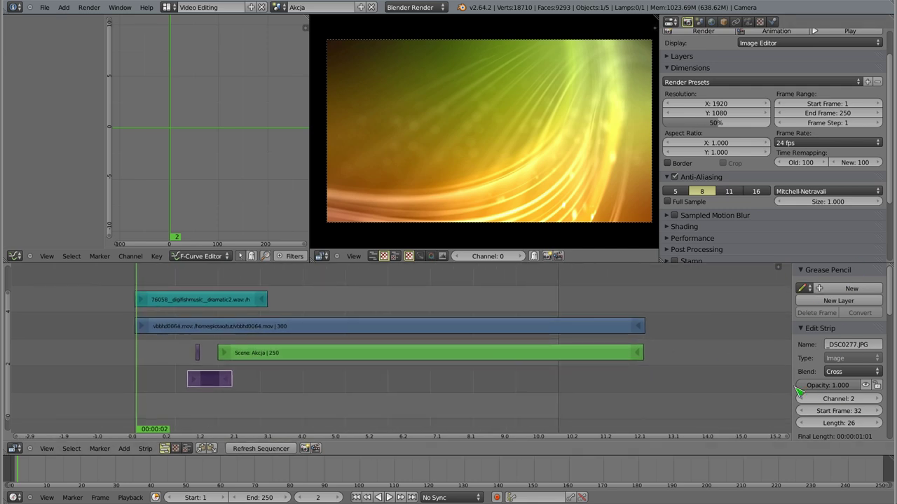
pyautogui.press('n')
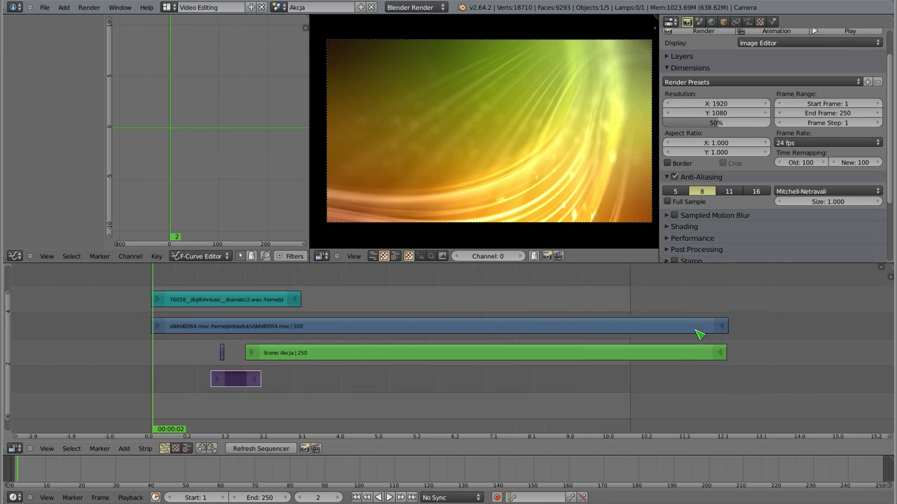
pyautogui.press('n')
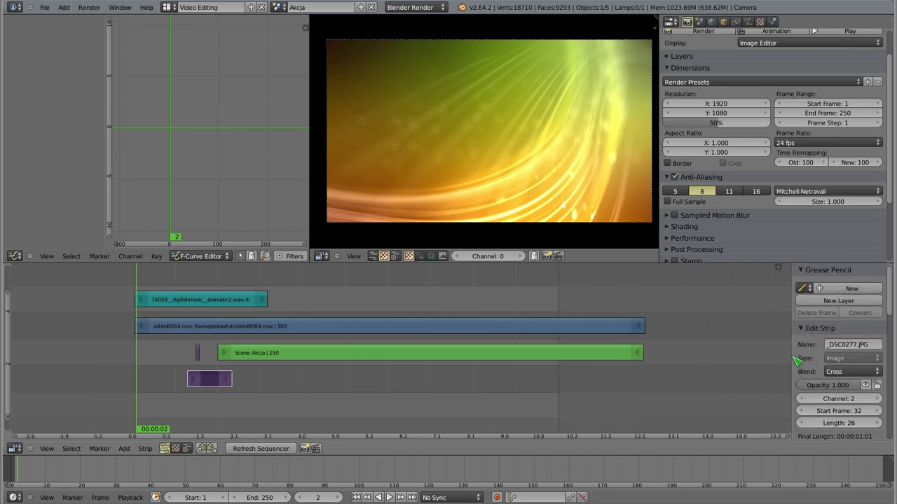
pyautogui.moveTo(794, 360); pyautogui.dragTo(781, 357)
pyautogui.click(796, 270)
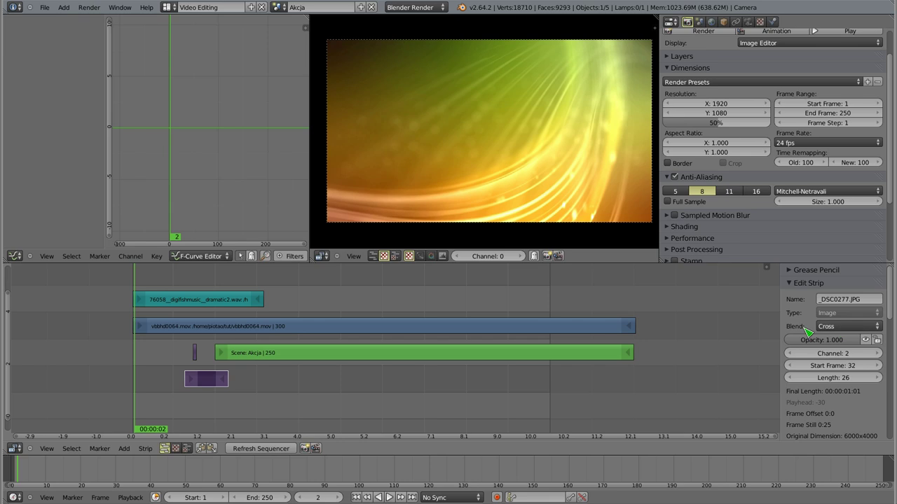
pyautogui.moveTo(850, 341); pyautogui.dragTo(859, 396)
# Step: Scroll the strip sidebar down through the blend and Strip Input settings
pyautogui.scroll(-1, 837, 389)
pyautogui.scroll(-1, 832, 368)
pyautogui.scroll(-2, 827, 343)
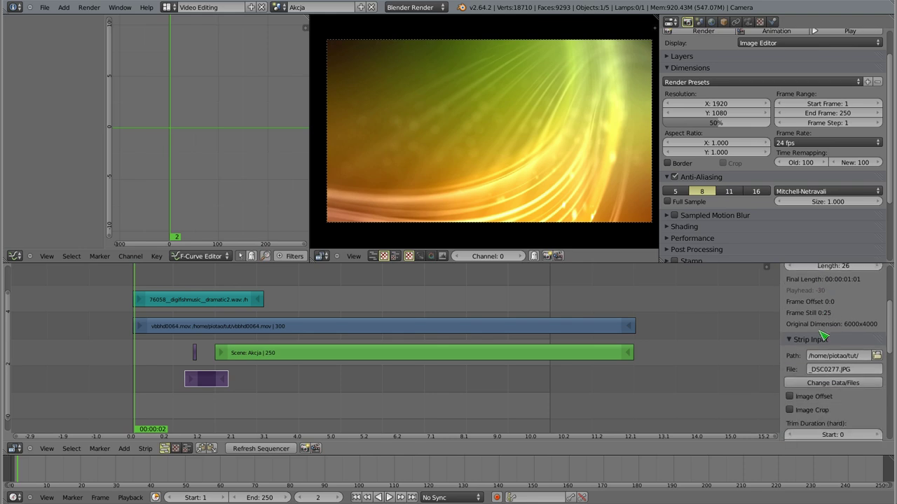
pyautogui.scroll(1, 816, 343)
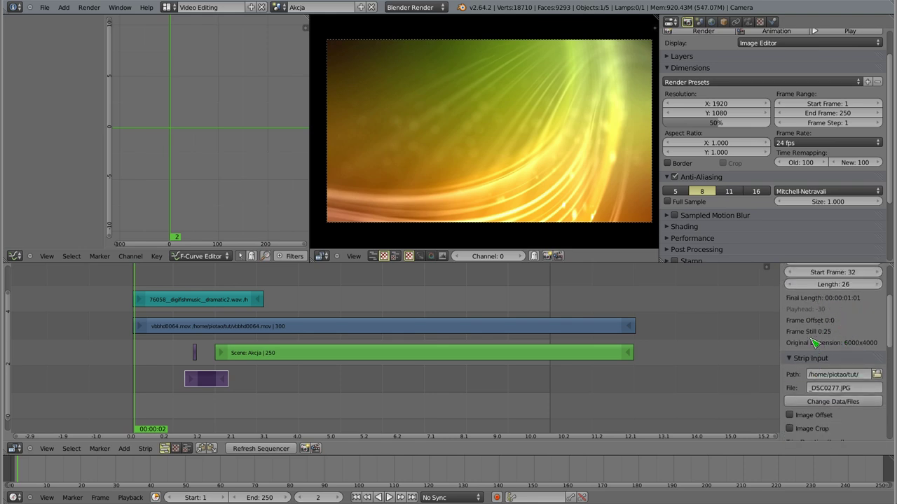
pyautogui.scroll(-4, 800, 388)
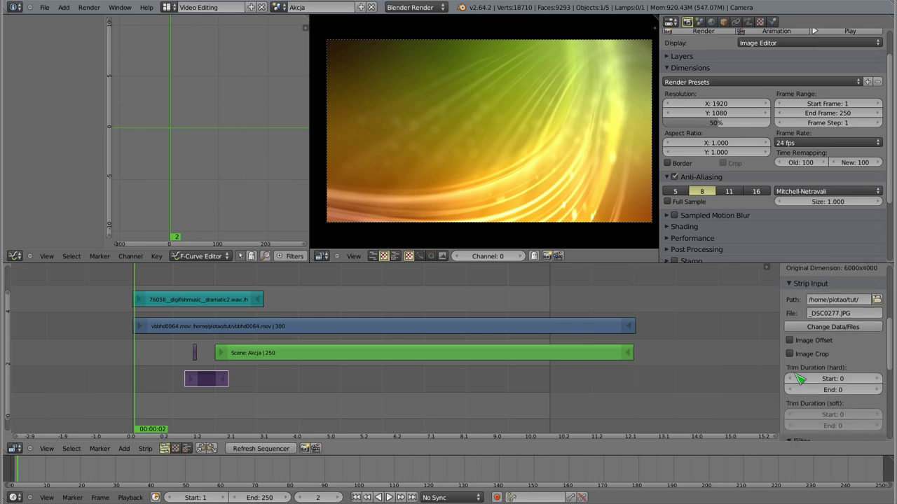
pyautogui.scroll(-3, 804, 360)
pyautogui.scroll(-5, 804, 361)
pyautogui.scroll(-3, 804, 360)
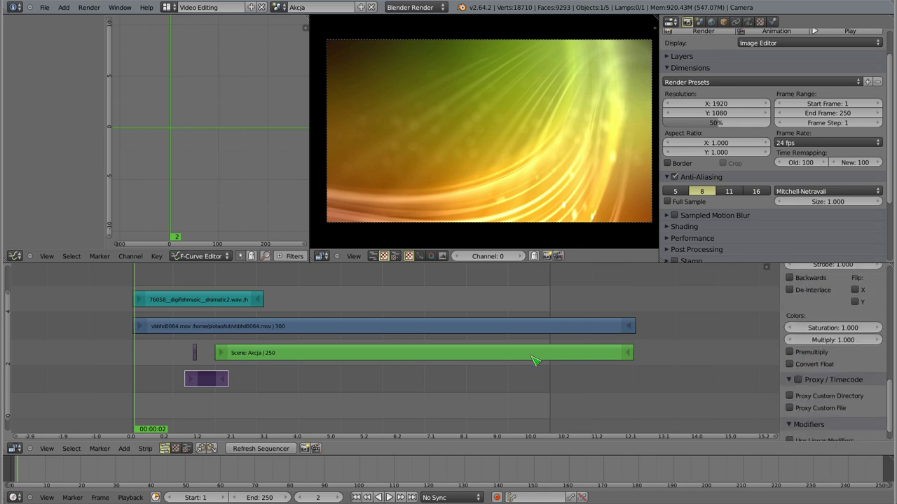
# Step: Select the dramatic music audio strip to show its properties and step back to frame 1
pyautogui.rightClick(217, 301)
pyautogui.scroll(3, 821, 367)
pyautogui.scroll(5, 821, 367)
pyautogui.scroll(5, 821, 367)
pyautogui.scroll(3, 821, 367)
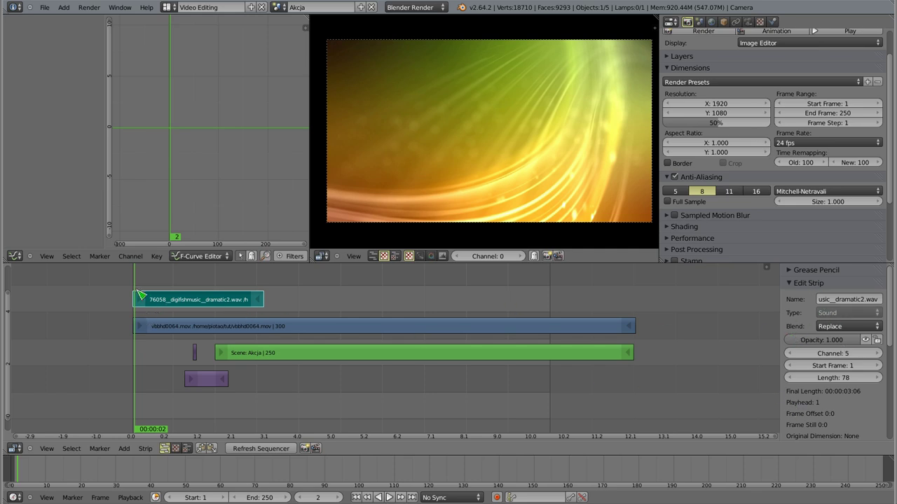
pyautogui.press('Left')
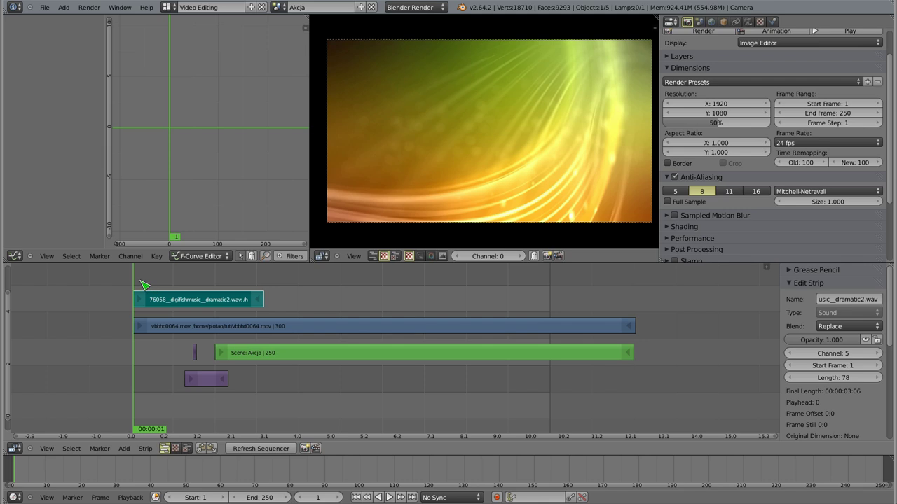
# Step: Move the DSC0277.JPG image strip up to channel 6 at frame 12 and preview around frames 40–57
pyautogui.moveTo(141, 283); pyautogui.dragTo(285, 293)
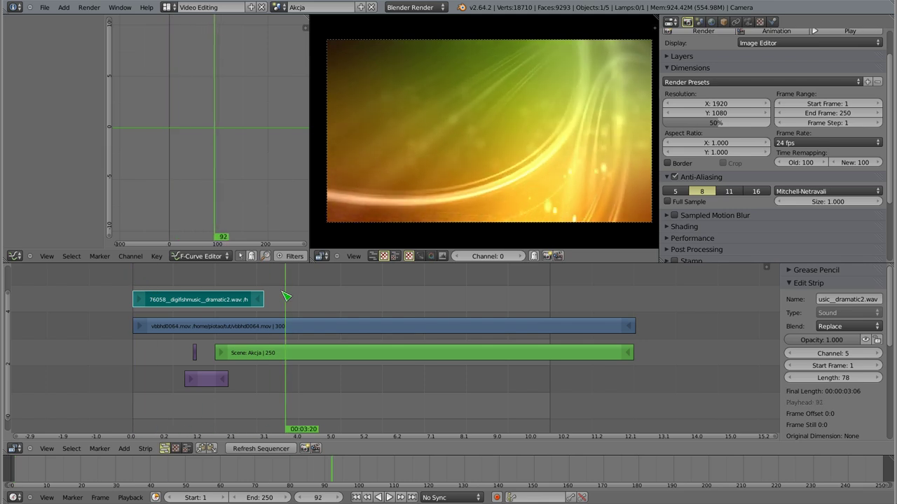
pyautogui.moveTo(212, 384); pyautogui.dragTo(178, 277, button='right')
pyautogui.click(133, 280)
pyautogui.moveTo(137, 281); pyautogui.dragTo(205, 283)
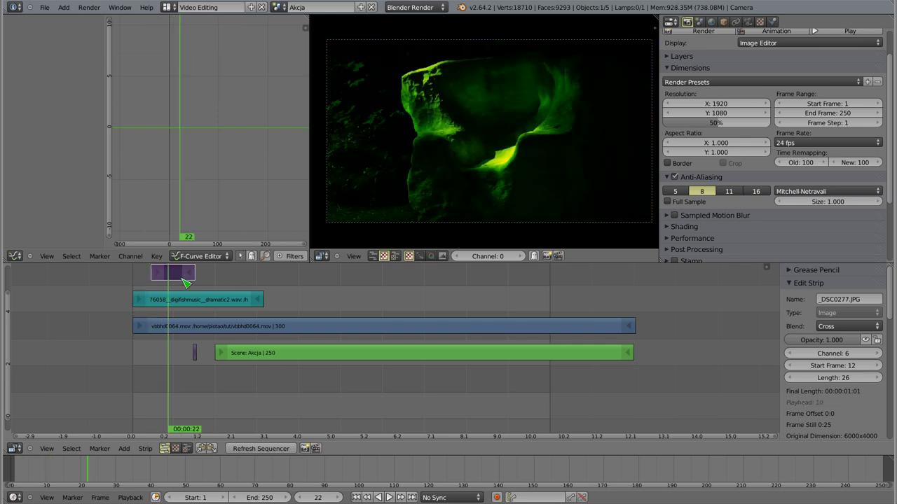
pyautogui.moveTo(205, 283); pyautogui.dragTo(226, 284)
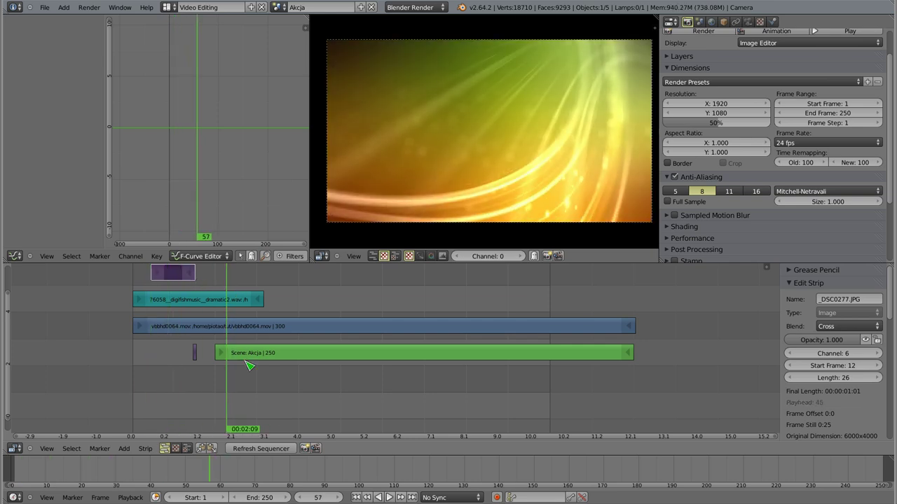
# Step: Move the Scene: Akcja strip up to channel 6 at frame 47 and return to frame 1
pyautogui.rightClick(273, 349)
pyautogui.moveTo(273, 349); pyautogui.dragTo(268, 284, button='right')
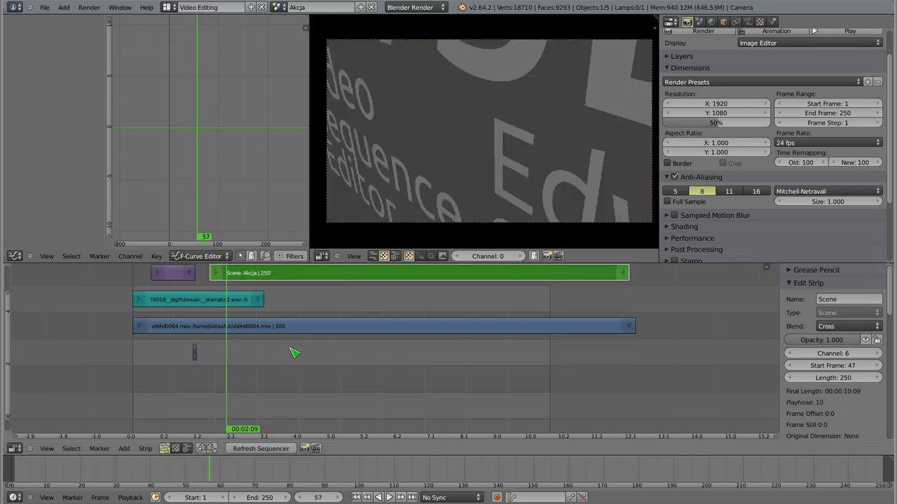
pyautogui.moveTo(294, 352); pyautogui.dragTo(299, 381, button='middle')
pyautogui.moveTo(173, 304)
pyautogui.mouseDown()
pyautogui.moveTo(151, 297)
pyautogui.moveTo(155, 286)
pyautogui.mouseUp()
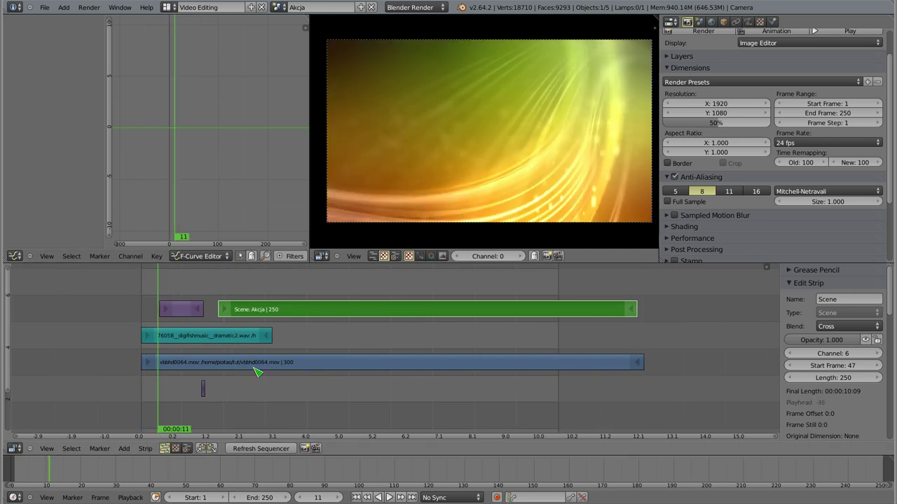
pyautogui.moveTo(338, 348); pyautogui.dragTo(323, 396, button='middle')
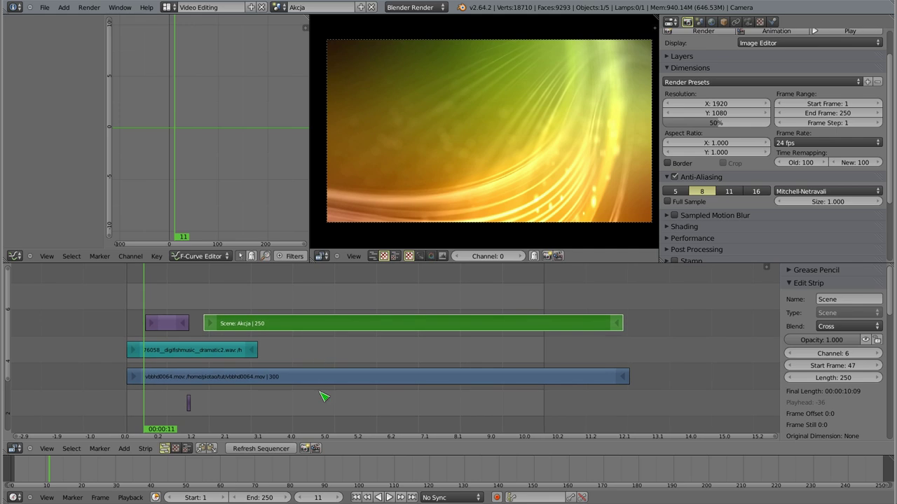
pyautogui.click(129, 288)
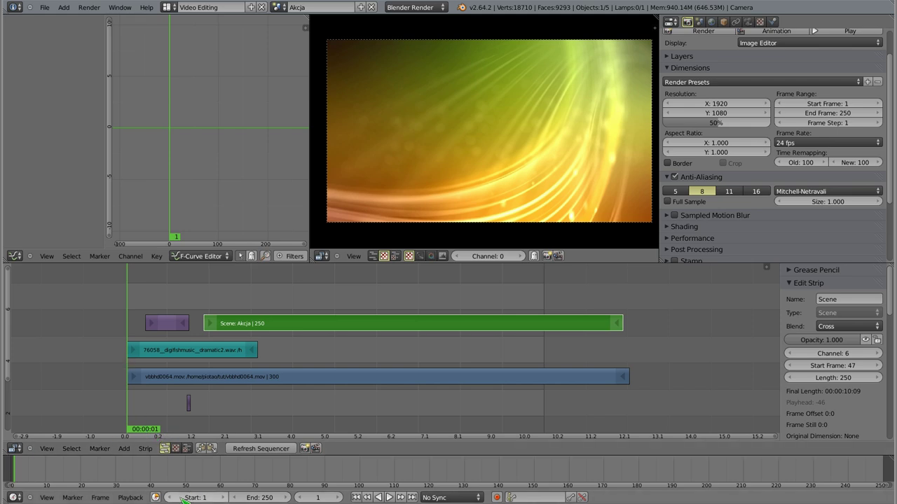
# Step: Drag the range Start field upward, then type 1 to reset the start frame to 1
pyautogui.moveTo(197, 499); pyautogui.dragTo(231, 499)
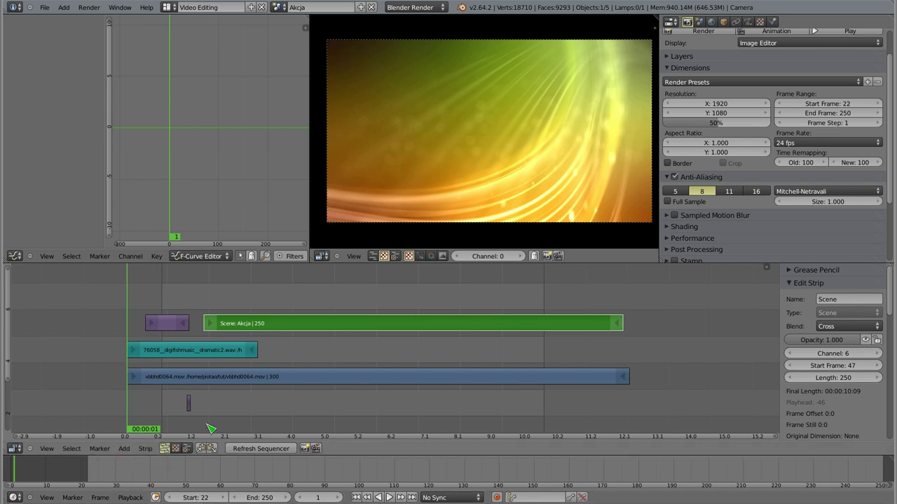
pyautogui.moveTo(197, 497)
pyautogui.mouseDown()
pyautogui.moveTo(322, 498)
pyautogui.moveTo(179, 497)
pyautogui.moveTo(224, 497)
pyautogui.mouseUp()
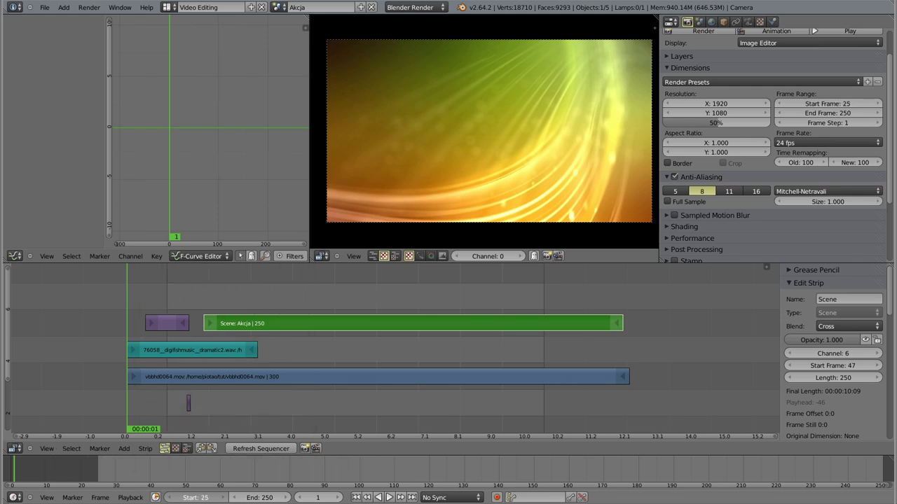
pyautogui.moveTo(173, 299); pyautogui.dragTo(169, 300)
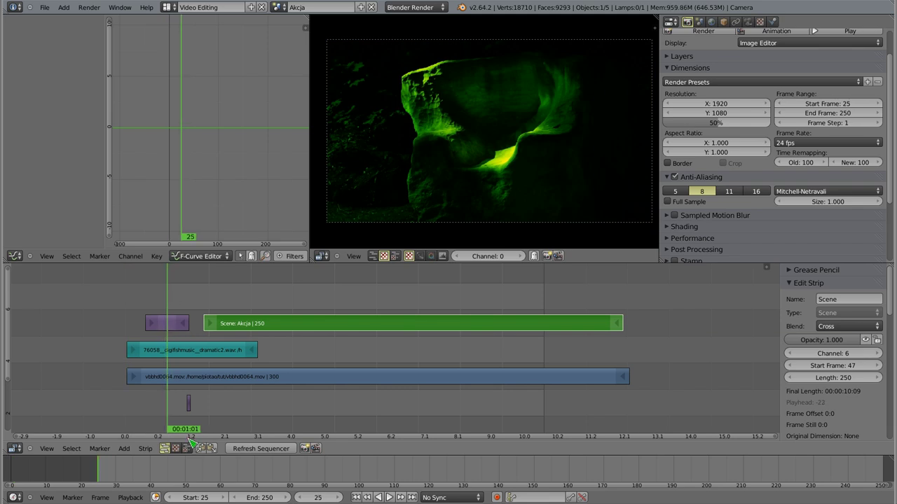
pyautogui.click(196, 497)
pyautogui.write('1')
pyautogui.press('Return')
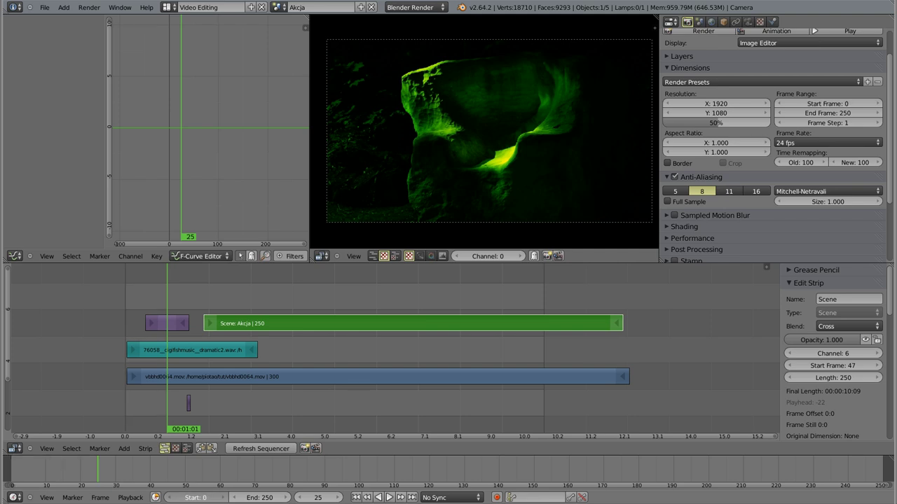
# Step: Return the playhead to frame 1 and pull the range end frame down to 111
pyautogui.keyDown('ctrl'); pyautogui.scroll(-1, 201, 499); pyautogui.keyUp('ctrl')
pyautogui.hotkey('shift', 'Left')
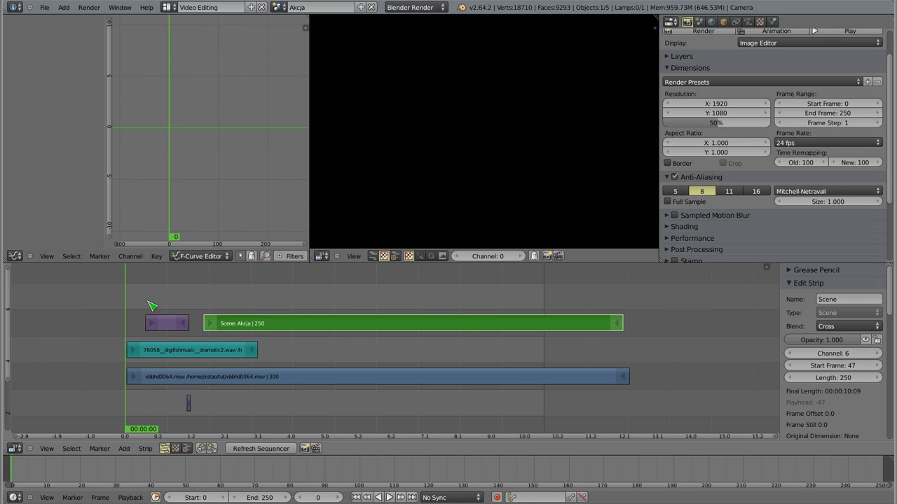
pyautogui.keyDown('ctrl'); pyautogui.scroll(1, 201, 498); pyautogui.keyUp('ctrl')
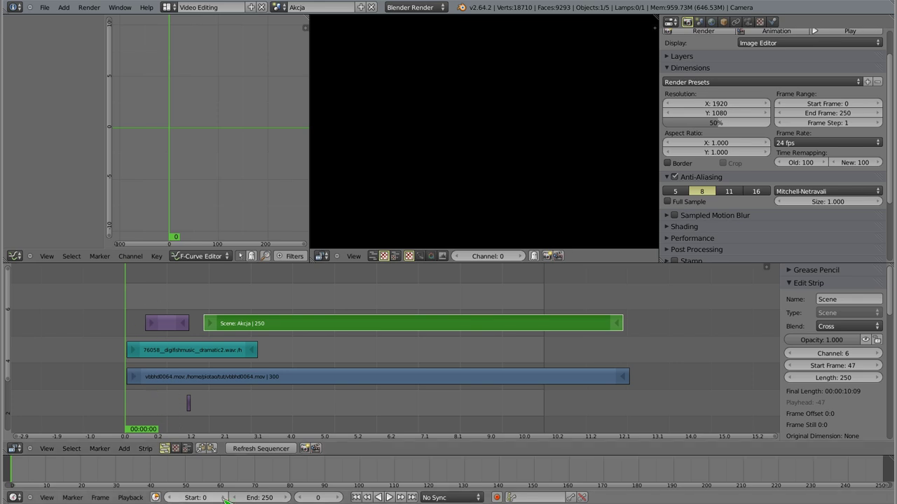
pyautogui.press('Right')
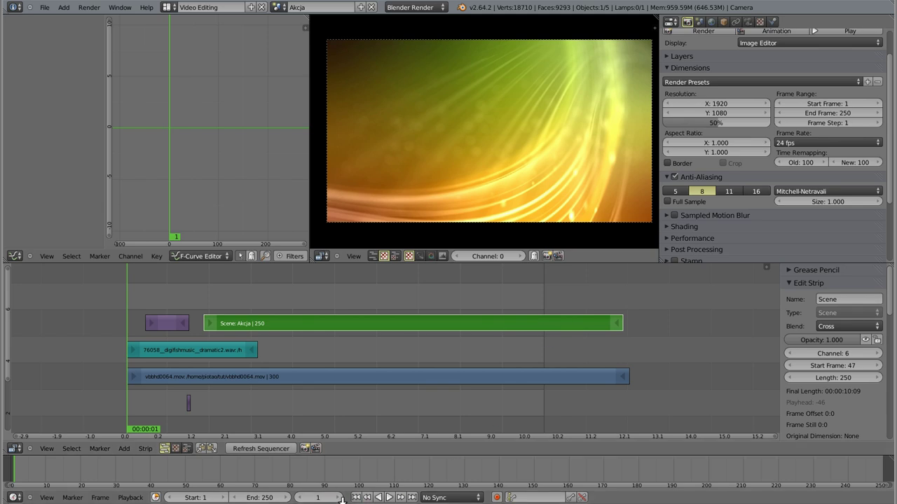
pyautogui.moveTo(258, 499); pyautogui.dragTo(161, 498)
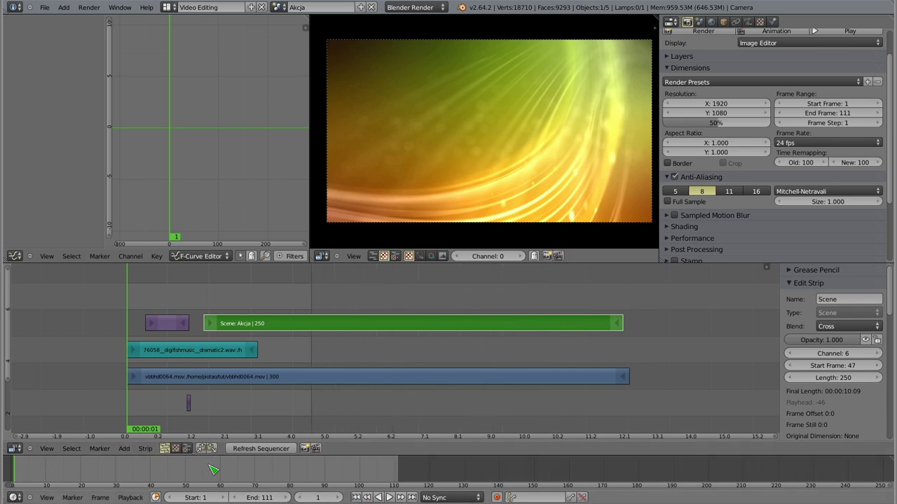
pyautogui.keyDown('ctrl'); pyautogui.scroll(3, 218, 471); pyautogui.keyUp('ctrl')
pyautogui.keyDown('ctrl'); pyautogui.scroll(3, 227, 473); pyautogui.keyUp('ctrl')
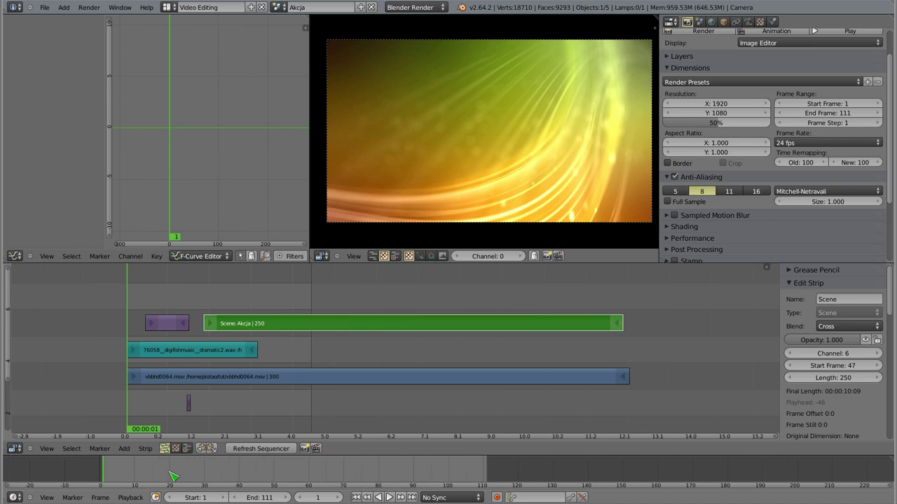
# Step: Mark frame 20 as the range start and frame 80 as the range end
pyautogui.click(171, 474)
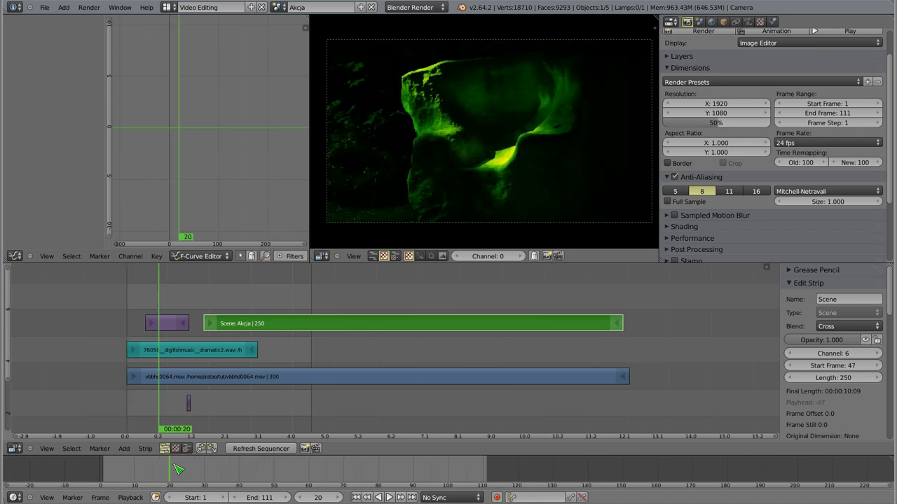
pyautogui.press('s')
pyautogui.click(379, 466)
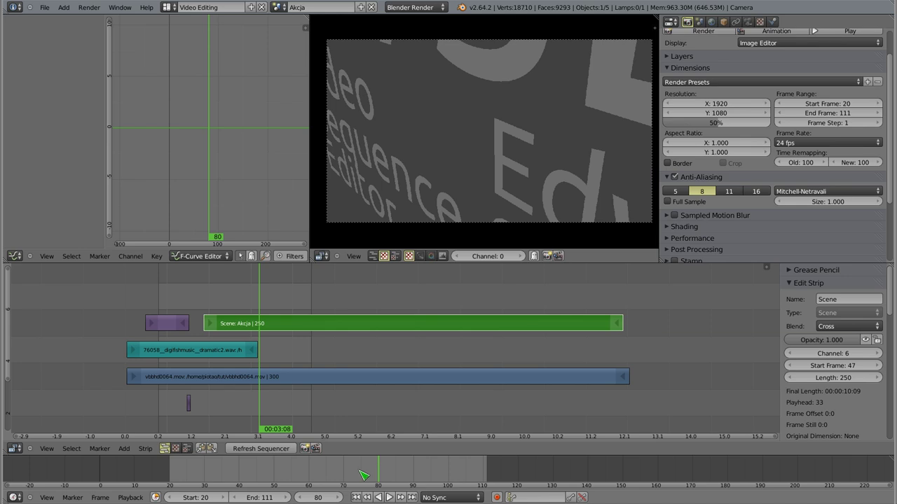
pyautogui.press('e')
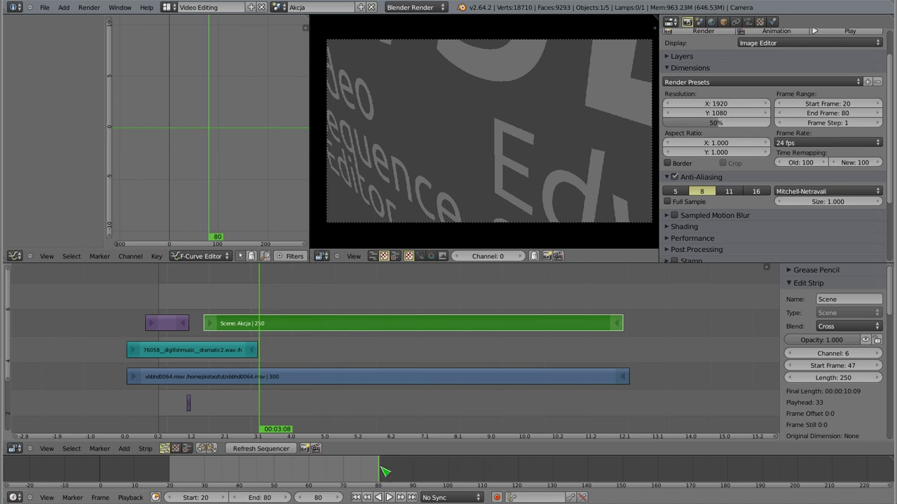
pyautogui.moveTo(168, 287)
pyautogui.mouseDown()
pyautogui.moveTo(157, 290)
pyautogui.moveTo(217, 300)
pyautogui.moveTo(162, 297)
pyautogui.mouseUp()
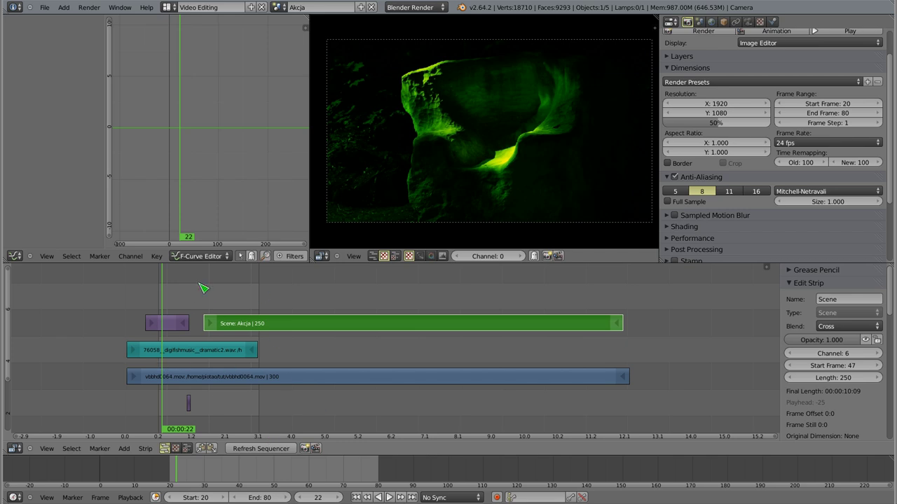
# Step: Expand Post Processing in the Render properties and render frame 22 as a still
pyautogui.scroll(2, 779, 152)
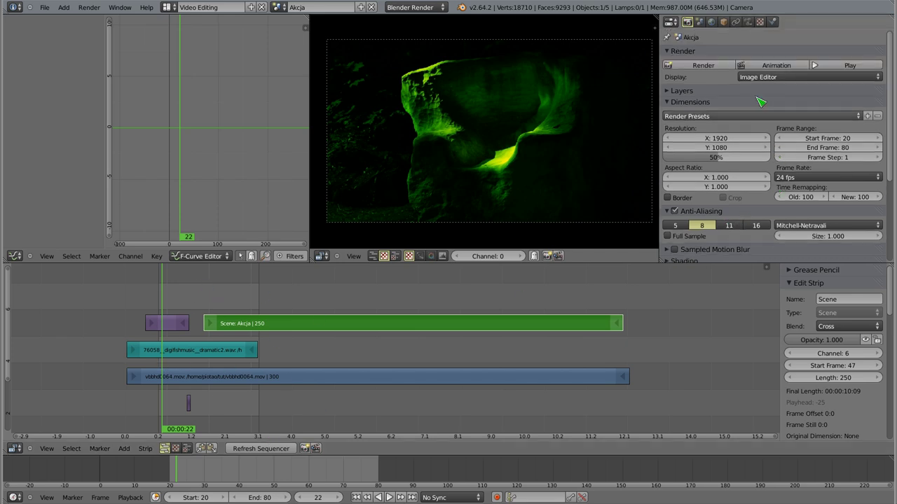
pyautogui.scroll(-3, 720, 95)
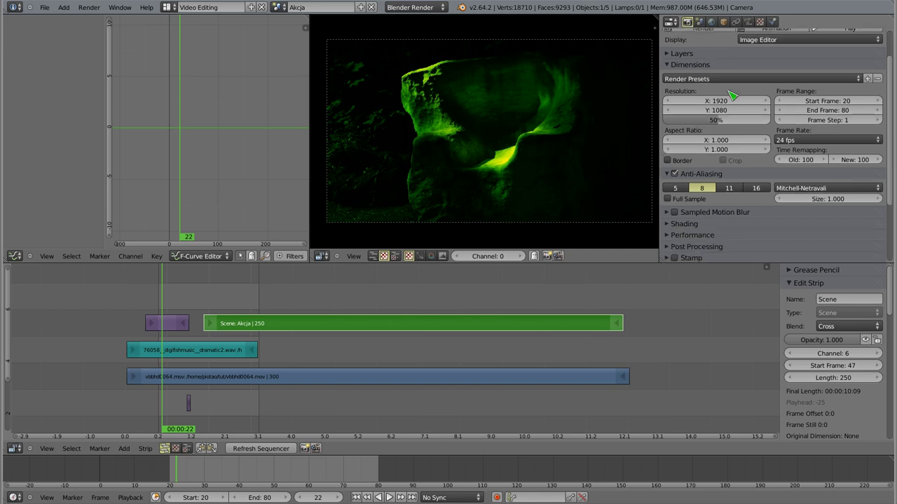
pyautogui.scroll(-2, 720, 98)
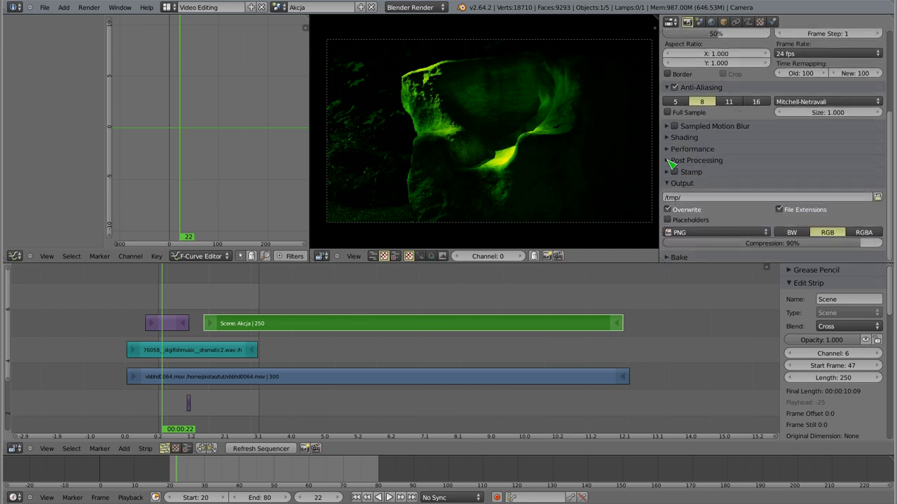
pyautogui.click(729, 163)
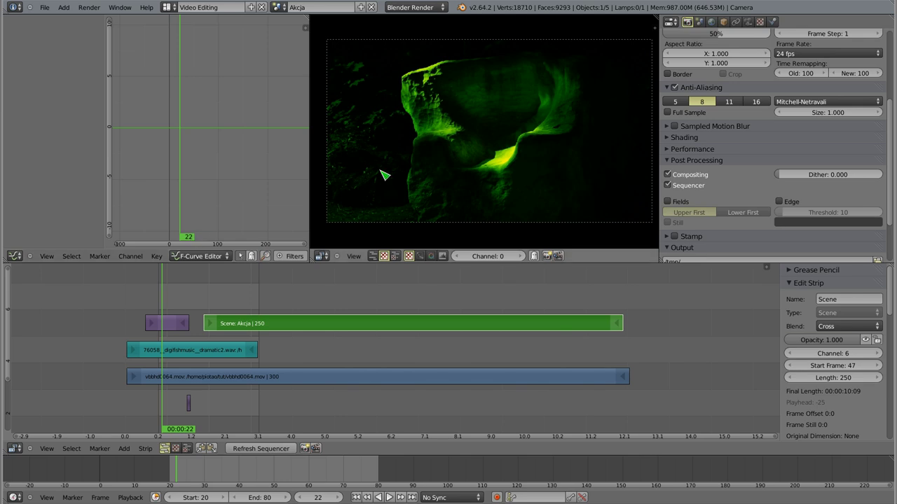
pyautogui.press('F12')
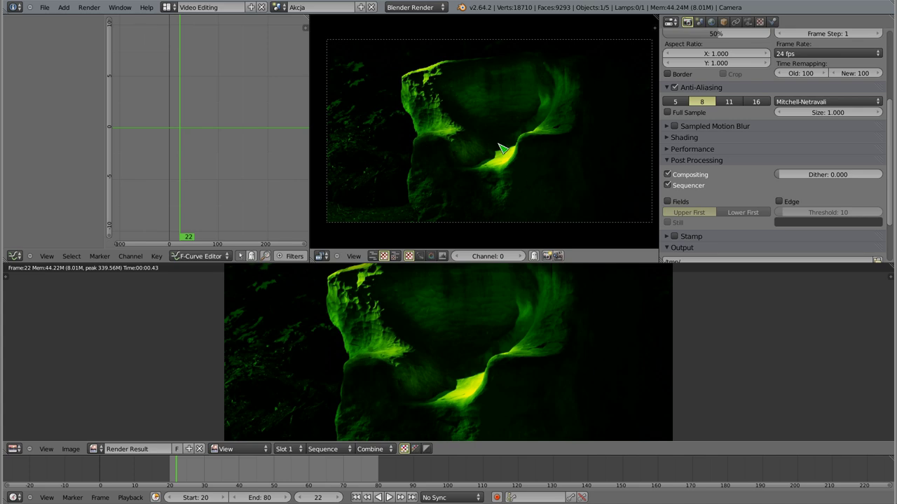
# Step: Switch to the Default screen layout and view the last rendered image
pyautogui.click(168, 7)
pyautogui.click(179, 56)
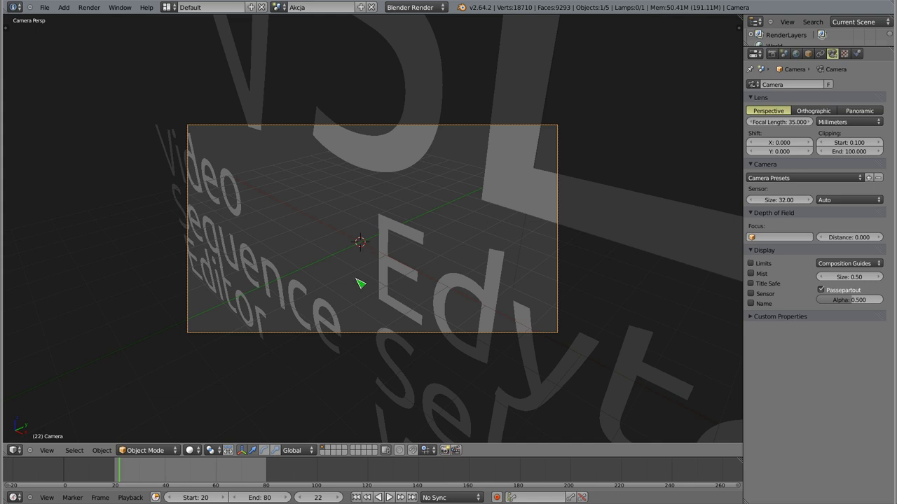
pyautogui.moveTo(360, 280); pyautogui.dragTo(374, 247, button='middle')
pyautogui.scroll(-4, 397, 250)
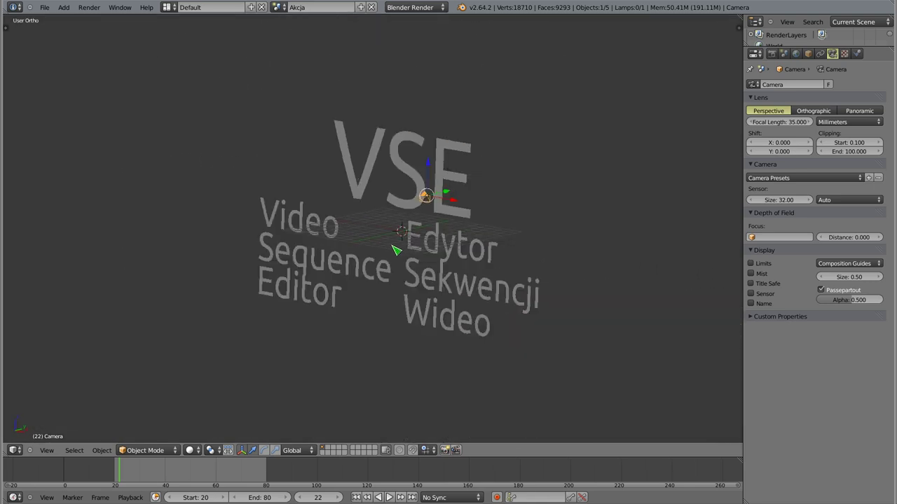
pyautogui.press('F12')
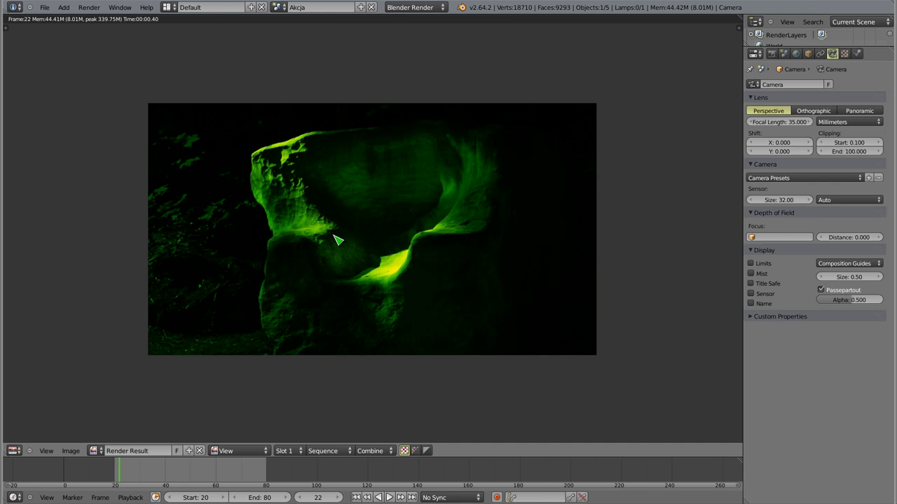
pyautogui.press('Escape')
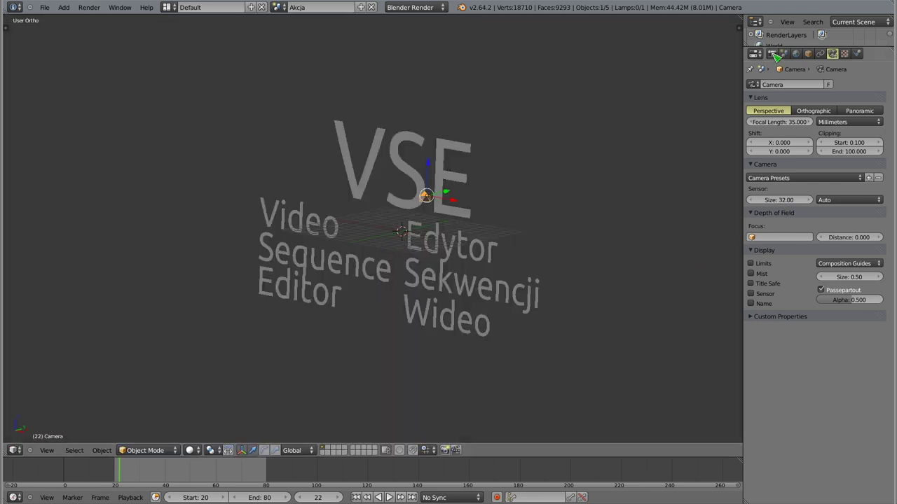
# Step: Expand Post Processing in the Render properties and run a test render with F12
pyautogui.click(772, 54)
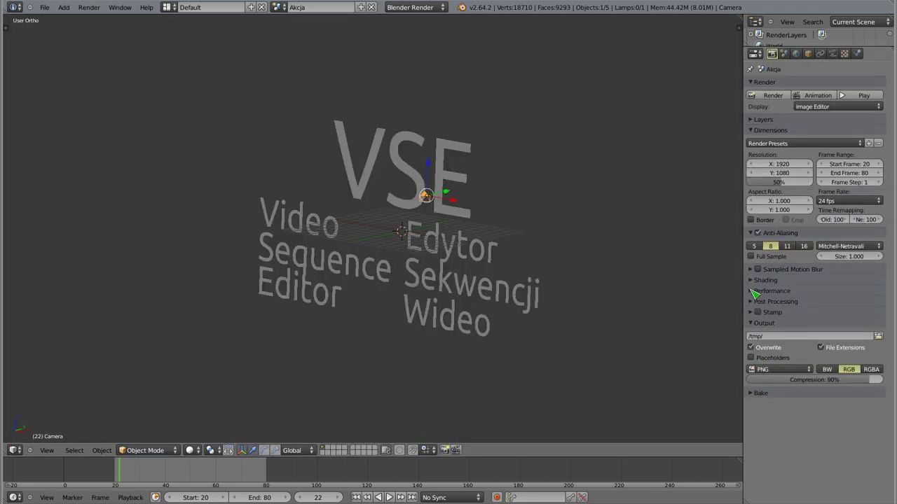
pyautogui.click(751, 301)
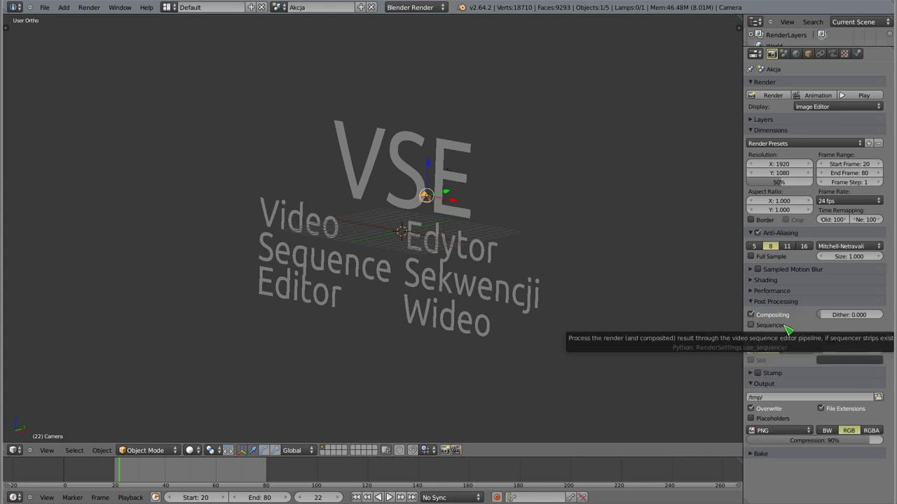
pyautogui.press('F12')
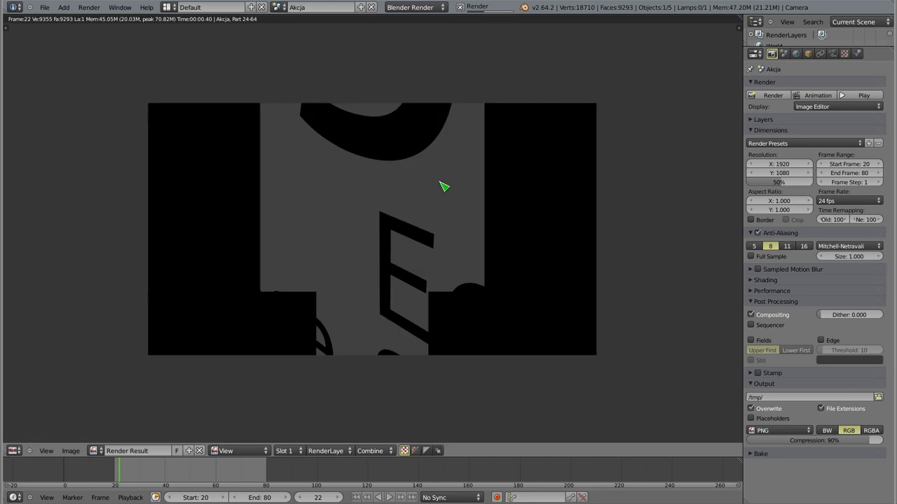
pyautogui.press('Escape')
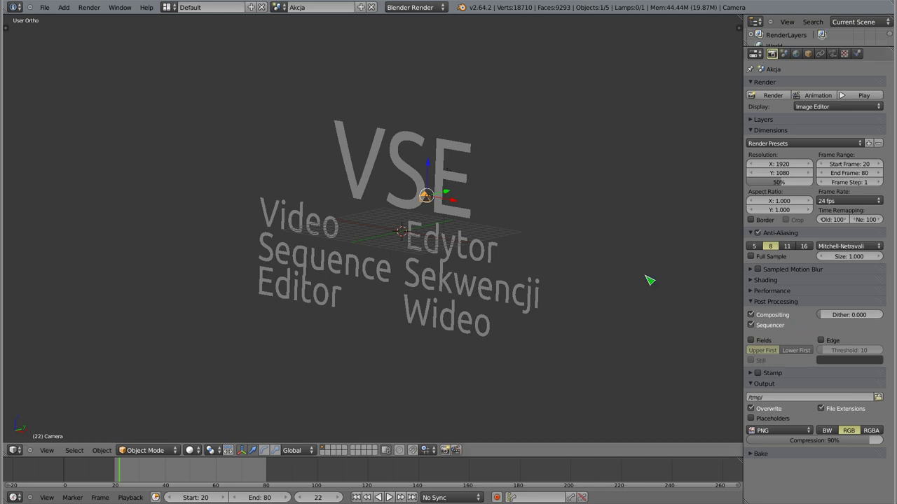
pyautogui.click(169, 7)
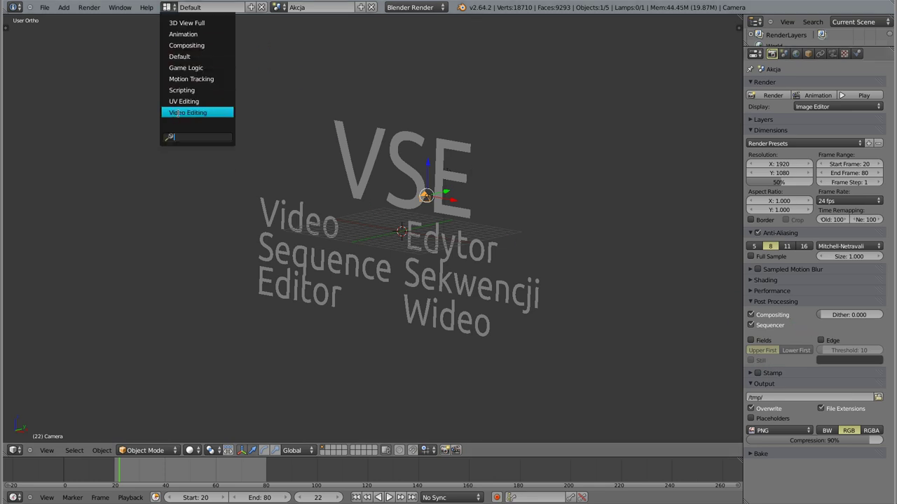
# Step: Switch to the Video Editing layout with the sequencer strips shown below
pyautogui.press('Return')
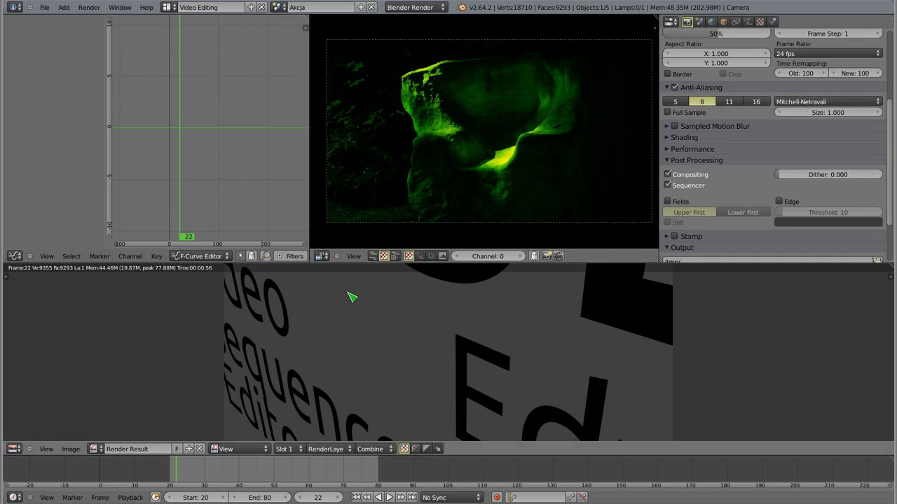
pyautogui.hotkey('shift', 'F8')
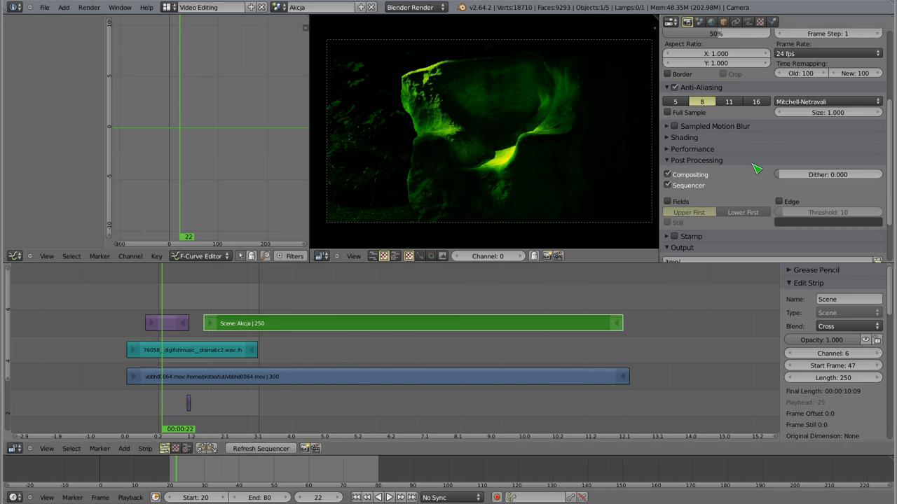
pyautogui.scroll(-3, 756, 168)
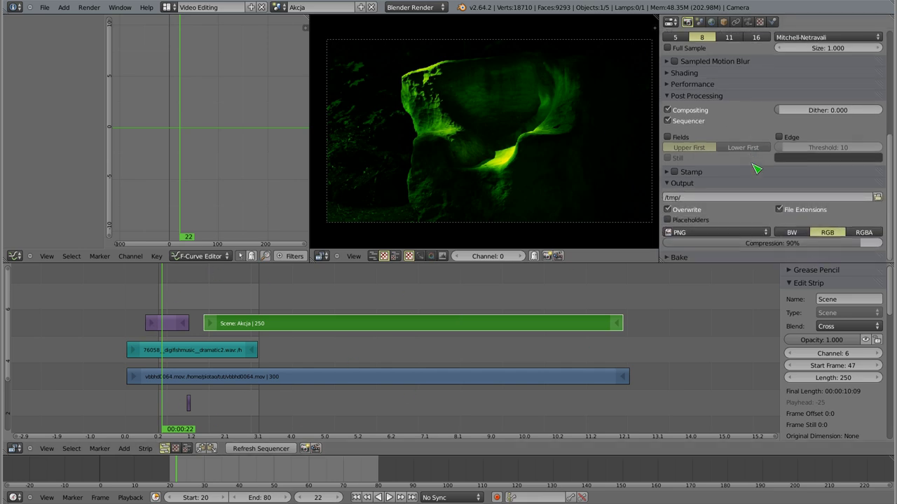
# Step: Try H.264, PNG and MPEG as the output file format
pyautogui.click(716, 233)
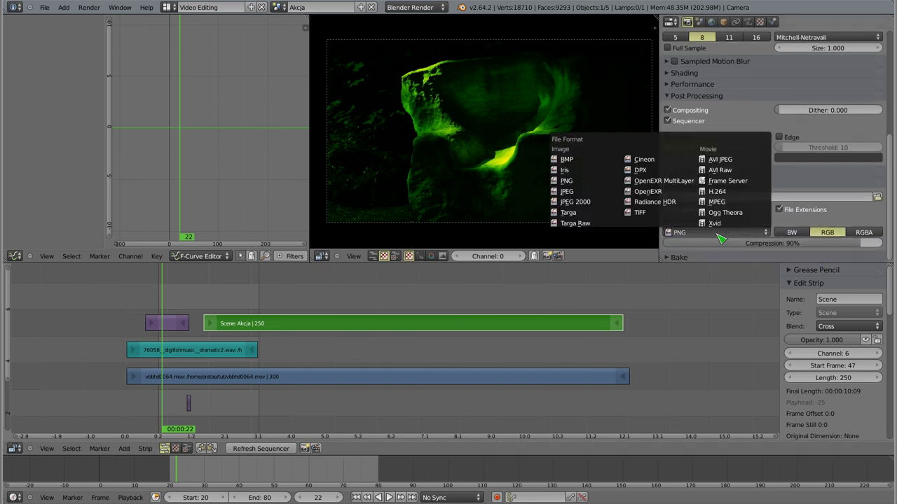
pyautogui.click(732, 196)
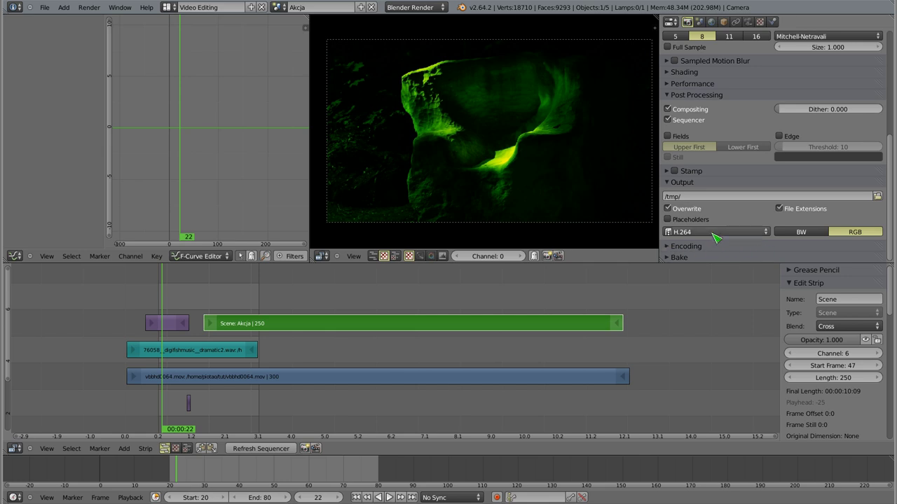
pyautogui.click(716, 234)
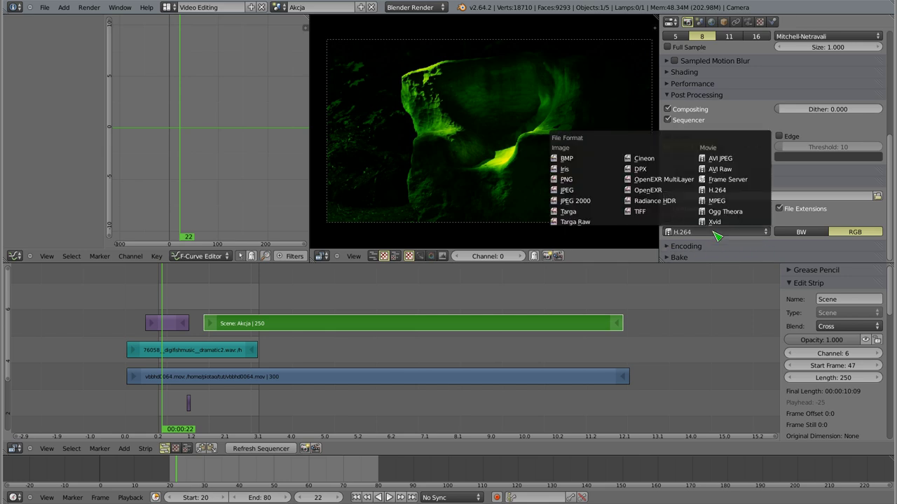
pyautogui.click(569, 179)
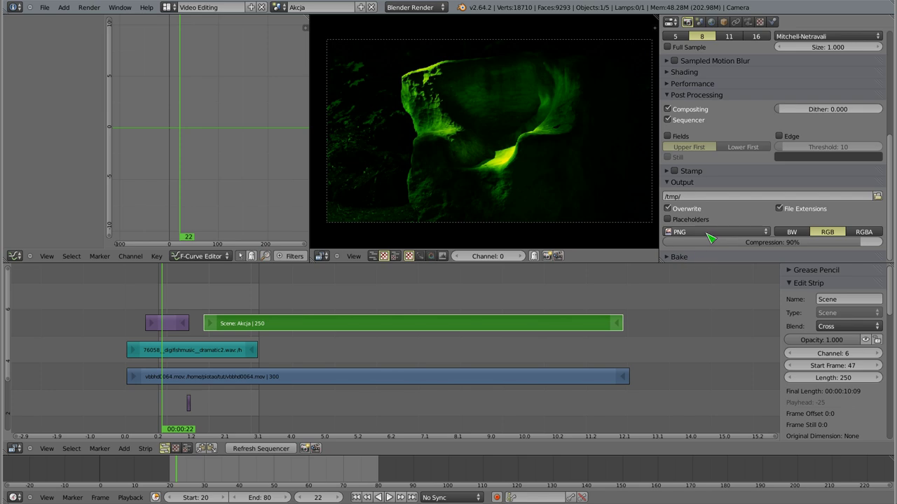
pyautogui.click(710, 234)
pyautogui.click(729, 203)
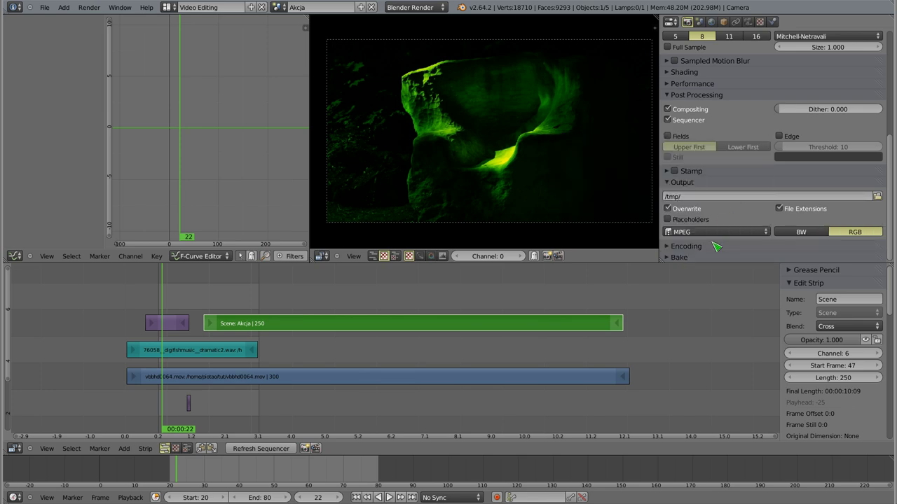
# Step: Set the output format to H.264 with a Matroska container
pyautogui.scroll(-2, 724, 228)
pyautogui.scroll(-3, 724, 228)
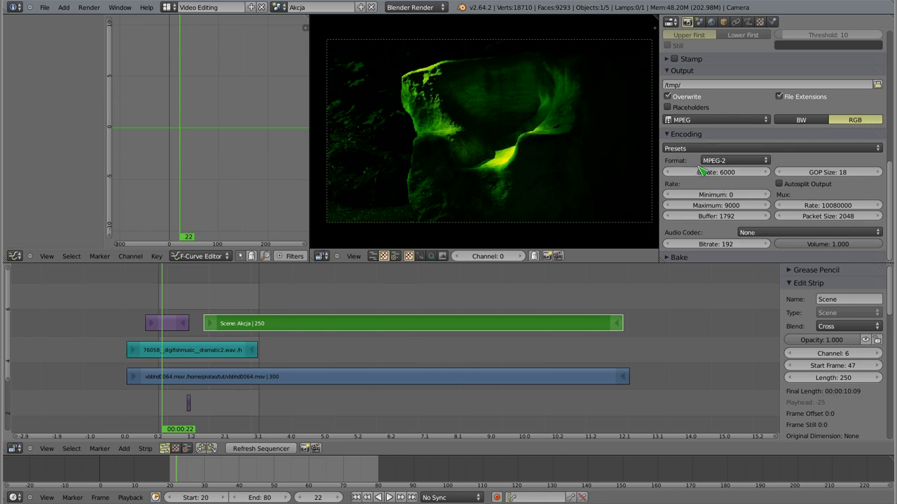
pyautogui.click(729, 161)
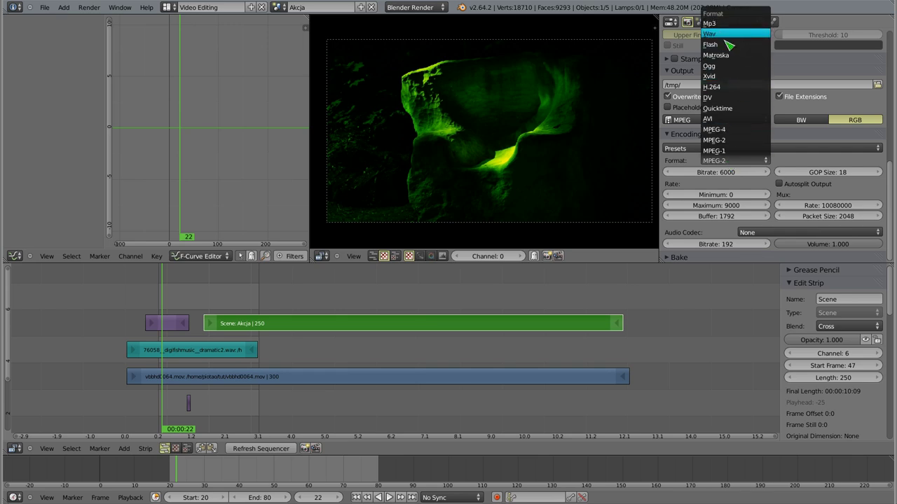
pyautogui.click(732, 151)
pyautogui.click(708, 148)
pyautogui.click(715, 120)
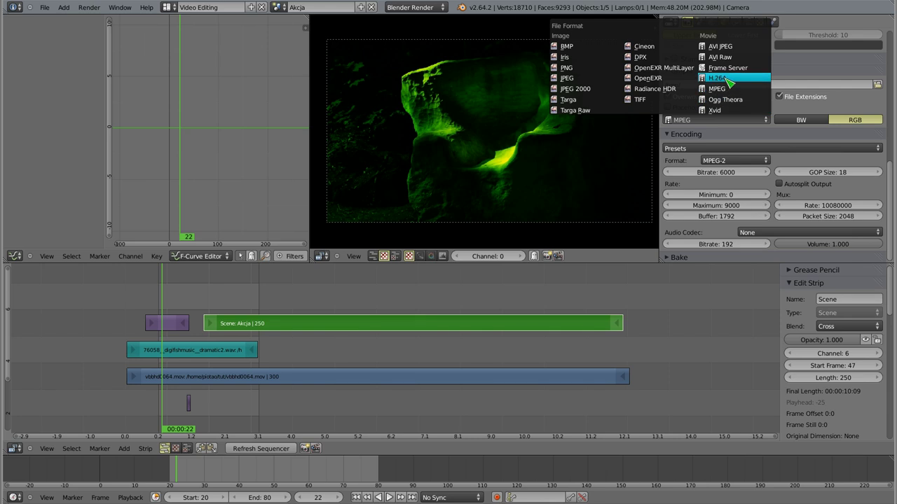
pyautogui.click(725, 82)
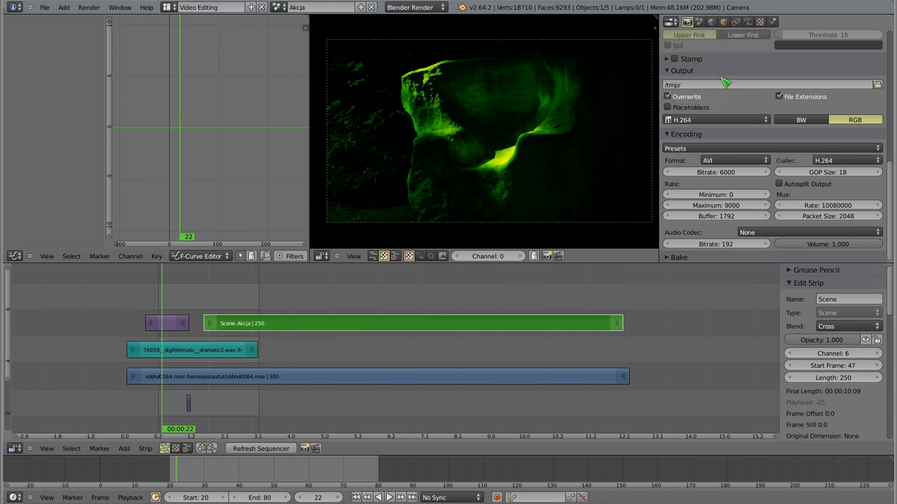
pyautogui.click(723, 161)
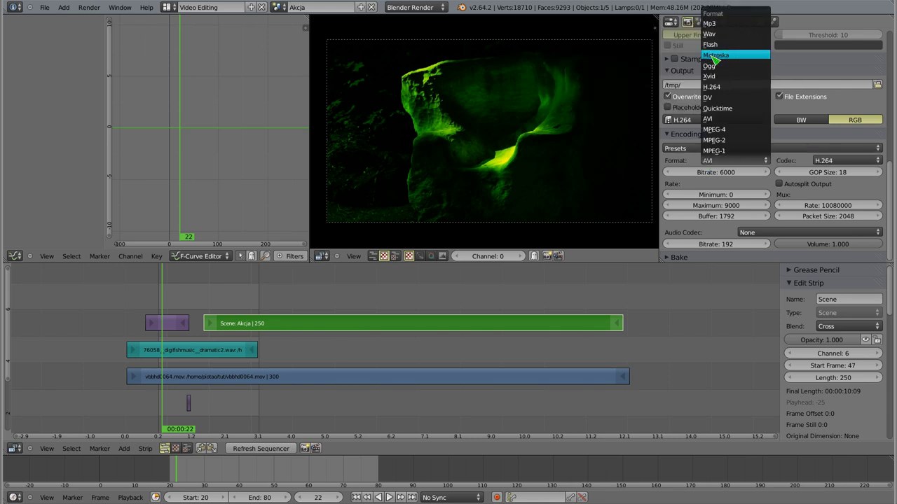
pyautogui.click(743, 61)
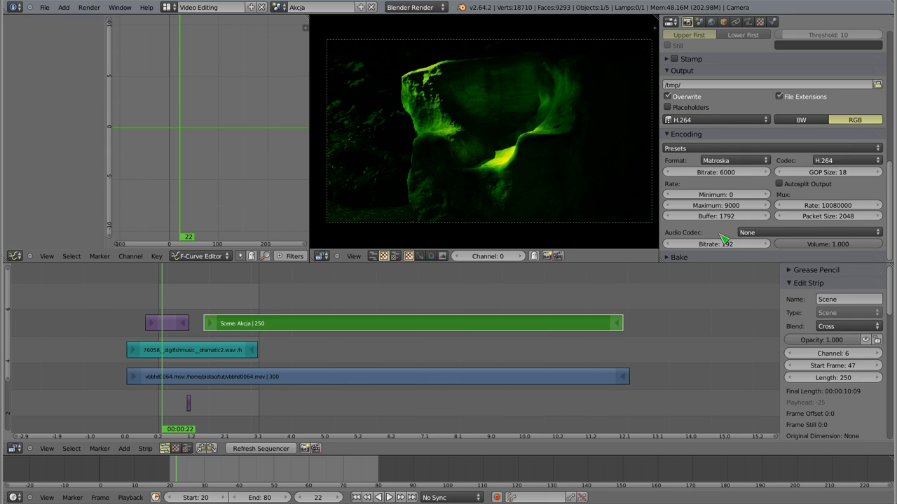
# Step: Choose Vorbis as the audio codec and keep H.264 as the video codec
pyautogui.click(753, 234)
pyautogui.click(769, 174)
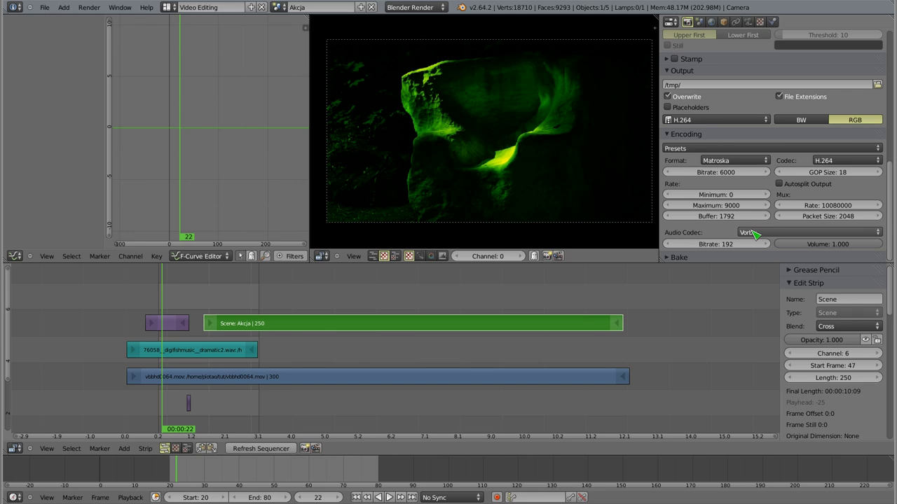
pyautogui.click(828, 162)
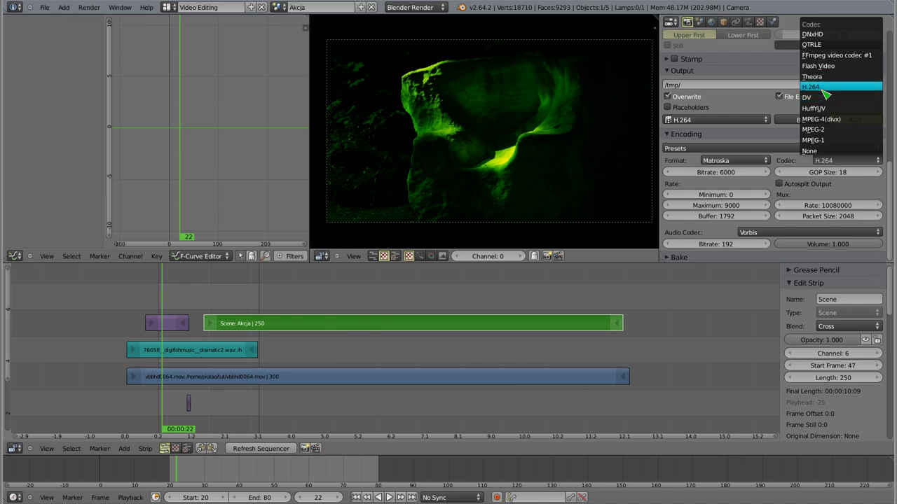
pyautogui.click(824, 90)
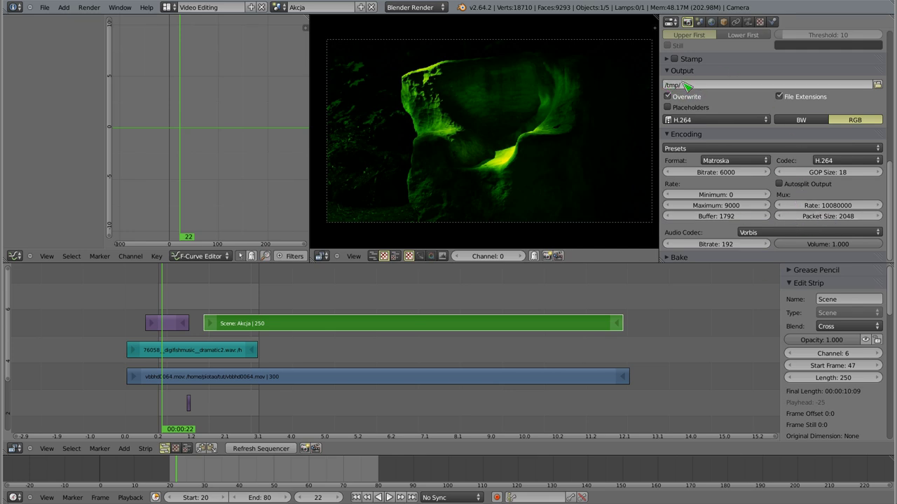
# Step: Create a 'film-out' folder in the home directory and accept it as the render output path
pyautogui.click(876, 84)
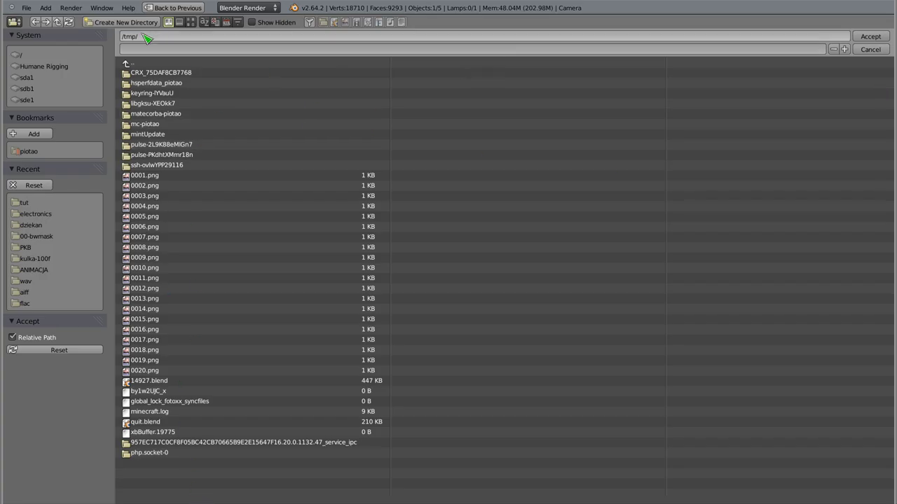
pyautogui.click(31, 151)
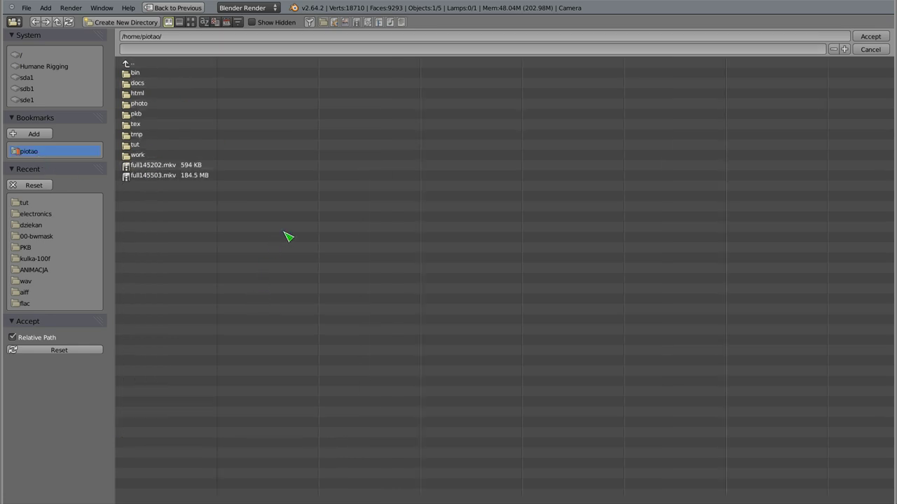
pyautogui.press('i')
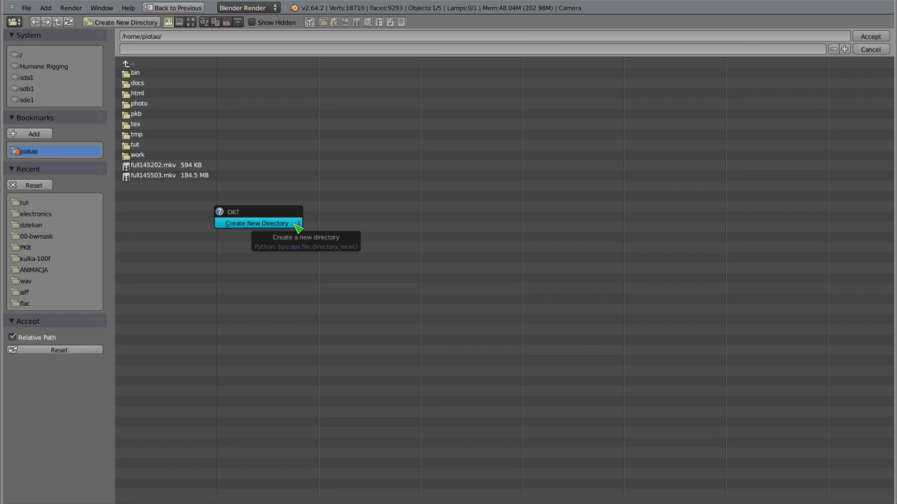
pyautogui.click(298, 223)
pyautogui.write('fi')
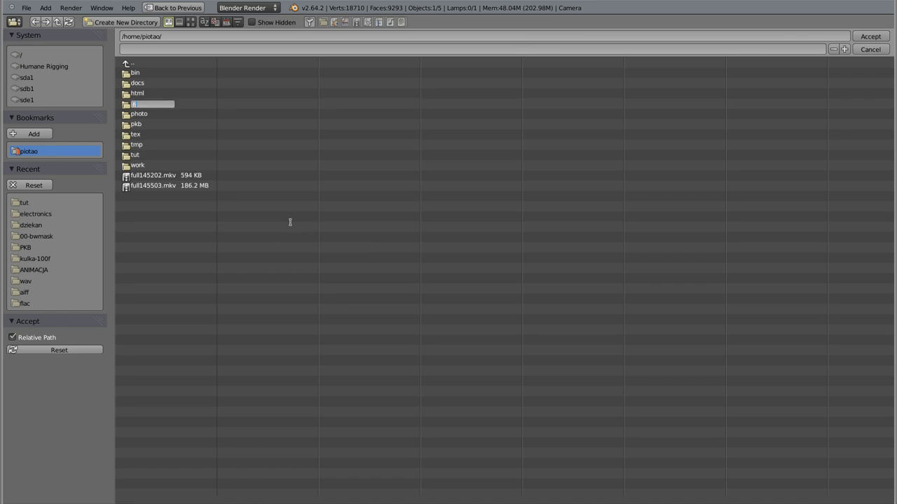
pyautogui.press('Return')
pyautogui.click(150, 94)
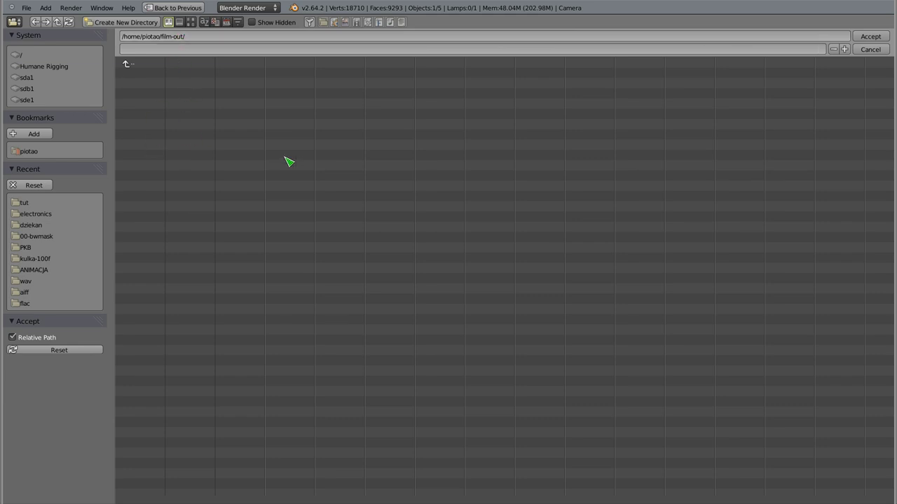
pyautogui.click(880, 39)
pyautogui.scroll(-3, 741, 198)
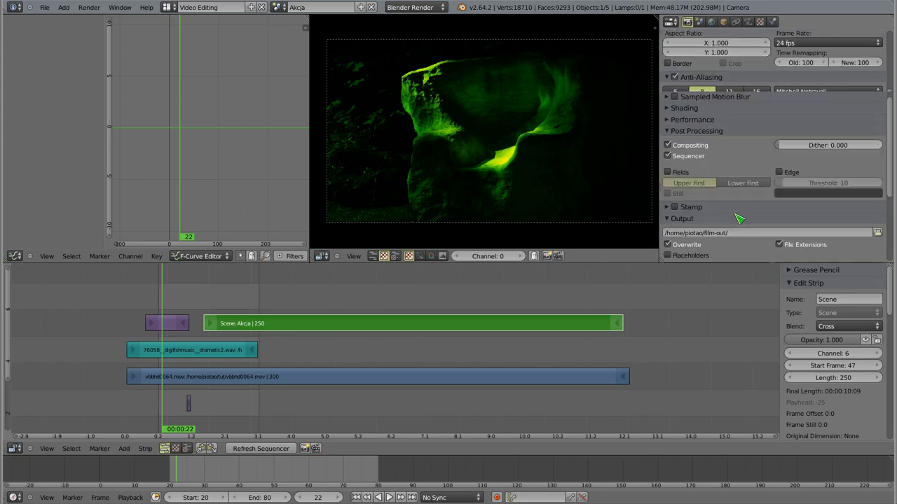
pyautogui.scroll(-2, 741, 197)
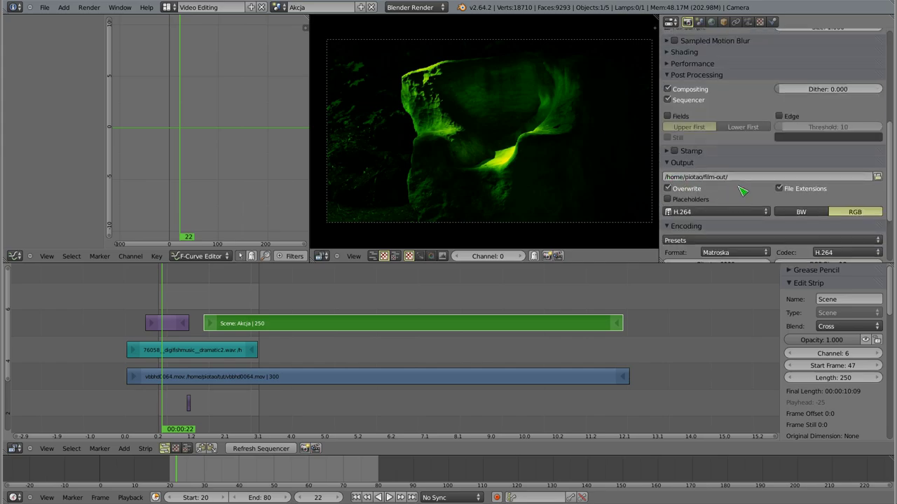
pyautogui.keyDown('ctrl'); pyautogui.moveTo(742, 191); pyautogui.dragTo(750, 143, button='middle'); pyautogui.keyUp('ctrl')
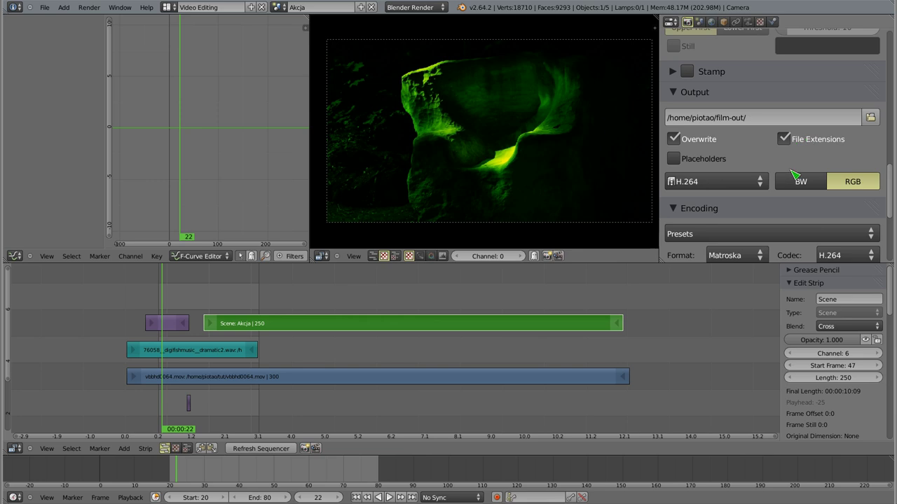
pyautogui.scroll(2, 794, 174)
pyautogui.scroll(3, 785, 179)
pyautogui.scroll(3, 770, 186)
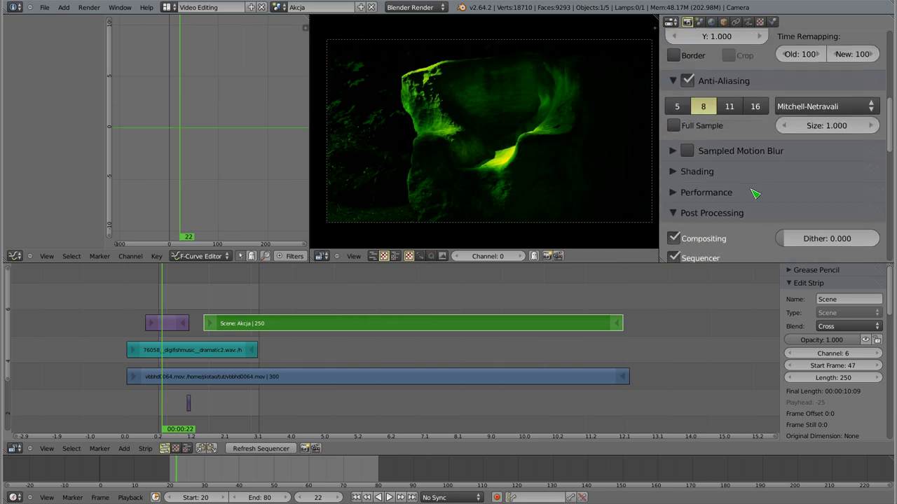
pyautogui.scroll(3, 756, 194)
pyautogui.scroll(3, 756, 168)
pyautogui.scroll(1, 766, 112)
# Step: Render the animation frames 20–80 into the film-out folder
pyautogui.click(776, 95)
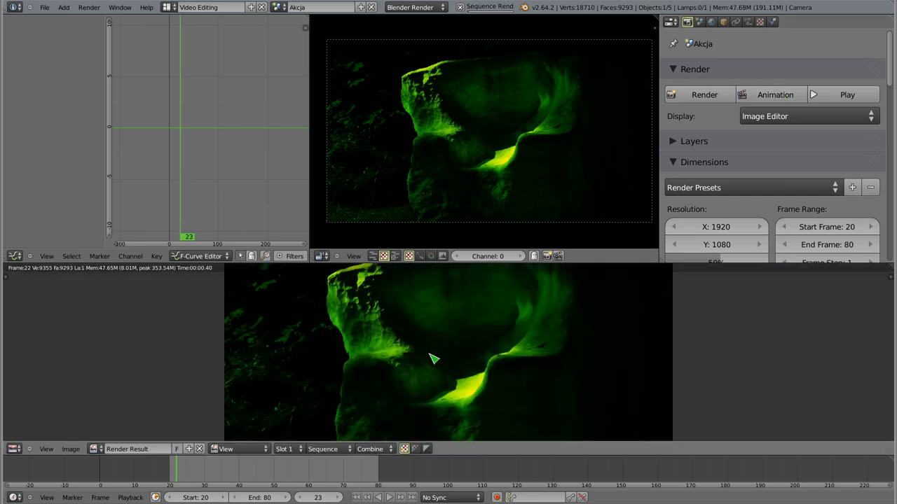
pyautogui.scroll(-2, 434, 359)
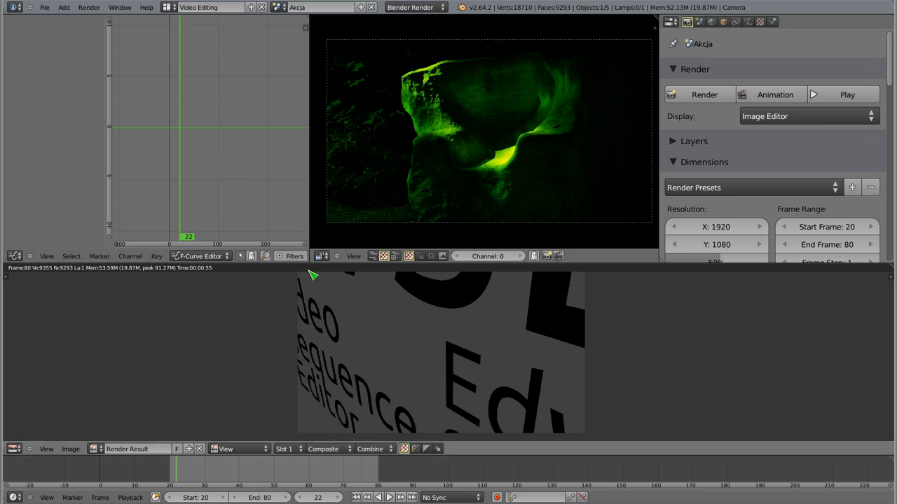
# Step: In a new terminal, list the home folder, enlarge the text, and cd into film-out/
pyautogui.hotkey('ctrl', 'alt', 't')
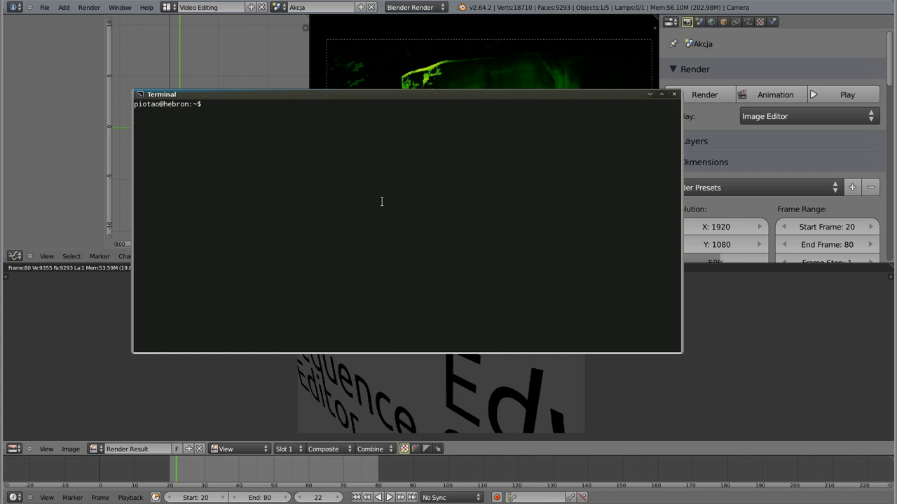
pyautogui.write('l')
pyautogui.press('Return')
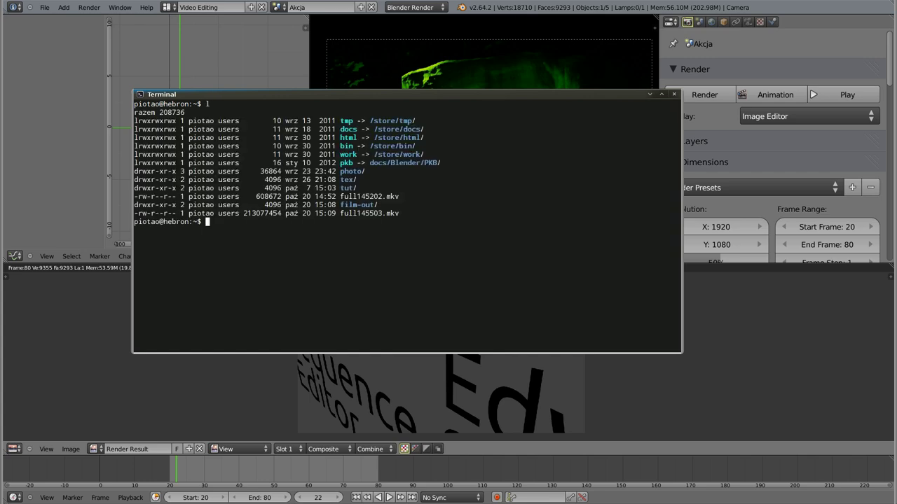
pyautogui.write('cd')
pyautogui.hotkey('ctrl', '+')
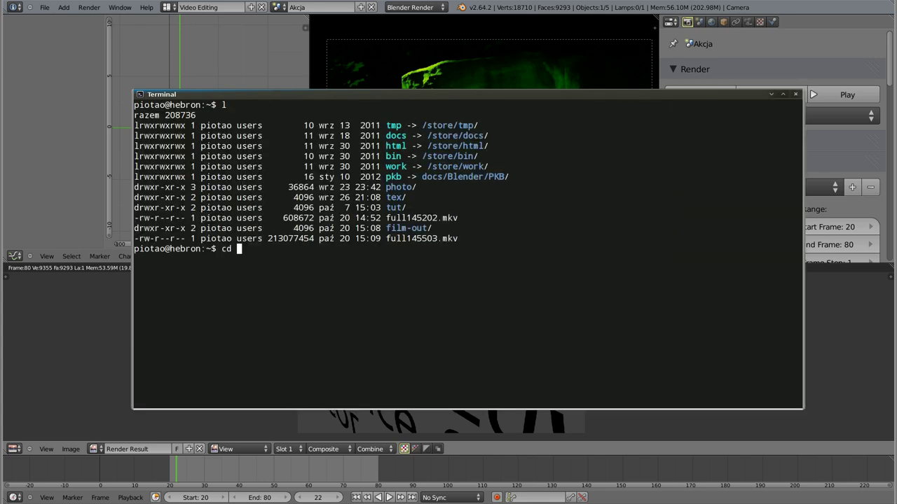
pyautogui.hotkey('ctrl', '+')
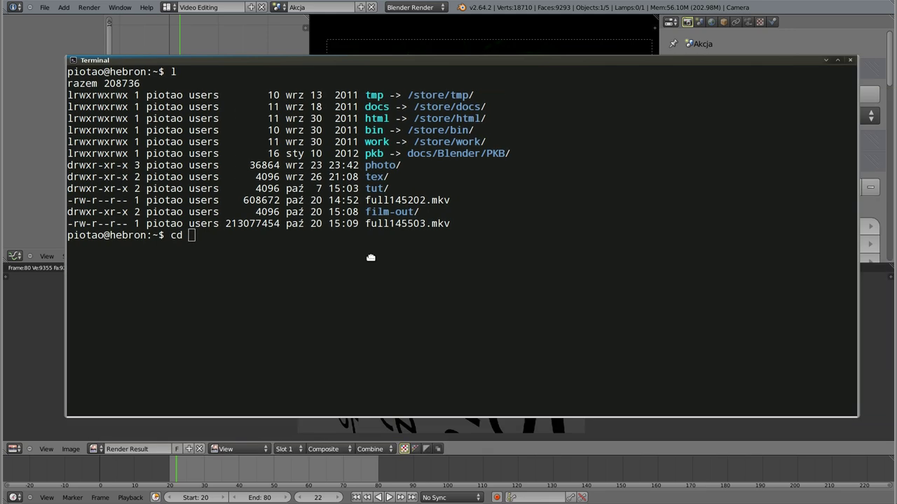
pyautogui.moveTo(365, 211); pyautogui.dragTo(389, 211)
pyautogui.doubleClick(388, 212)
pyautogui.click(388, 213)
pyautogui.write('ilm-out/')
pyautogui.press('Return')
# Step: List film-out and play 0020-0080.mkv with mplayer, then leave the terminal
pyautogui.write('l')
pyautogui.press('Return')
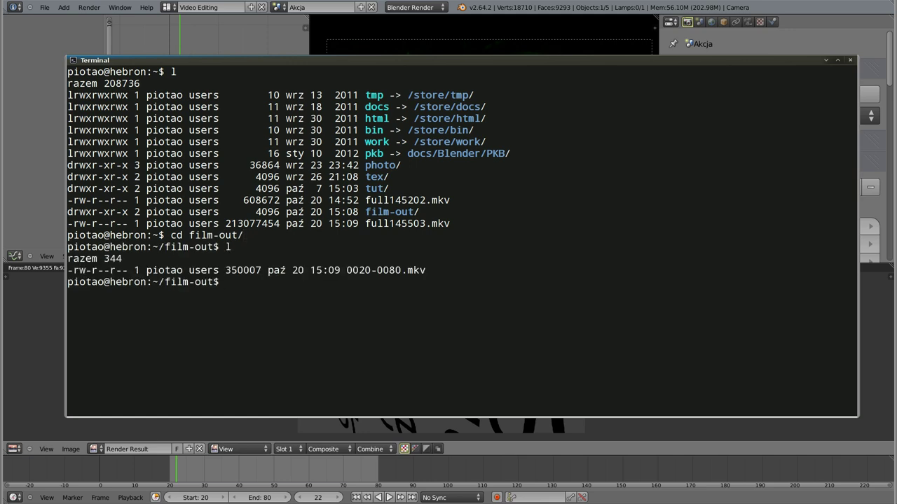
pyautogui.moveTo(347, 270); pyautogui.dragTo(425, 271)
pyautogui.click(430, 311)
pyautogui.write('mplayer')
pyautogui.press('Tab')
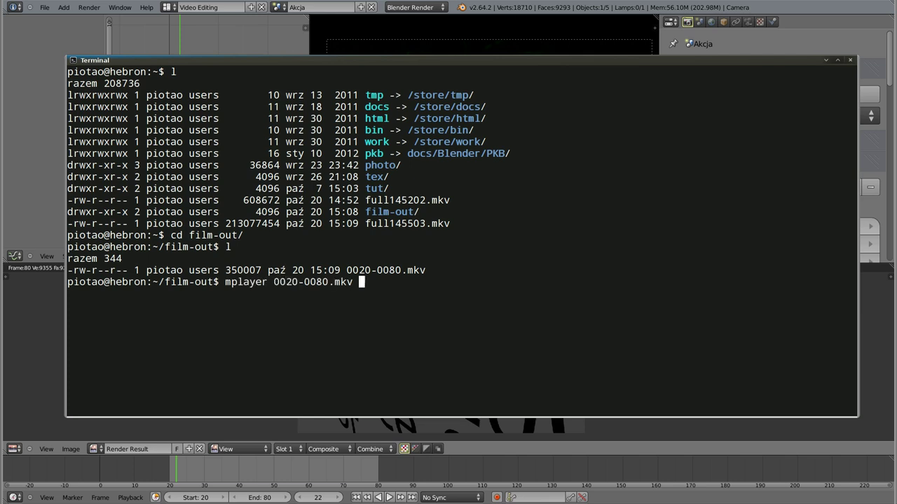
pyautogui.press('Return')
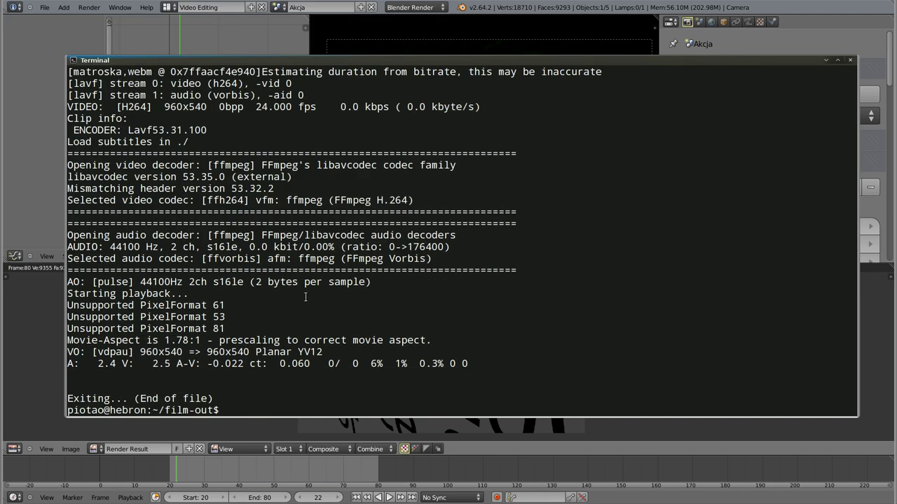
pyautogui.hotkey('alt', 'Tab')
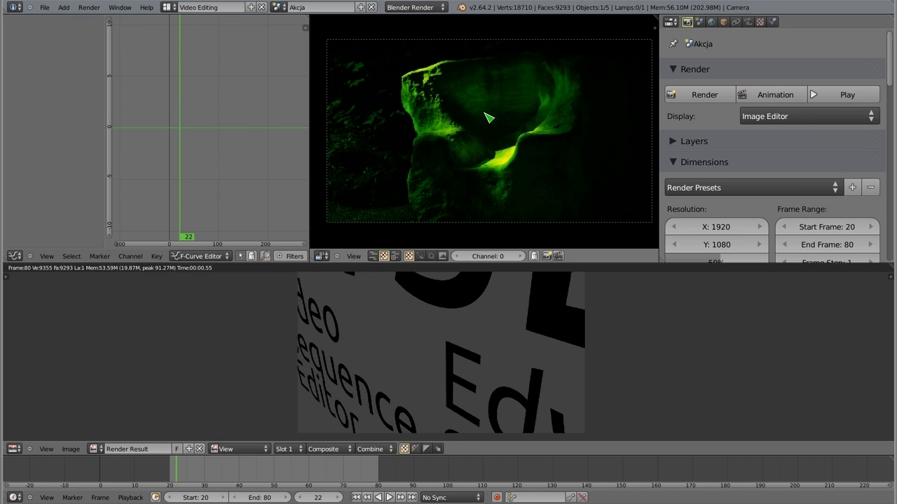
# Step: Switch to the Default layout, orbit around the VSE title text, and browse the output formats
pyautogui.click(168, 7)
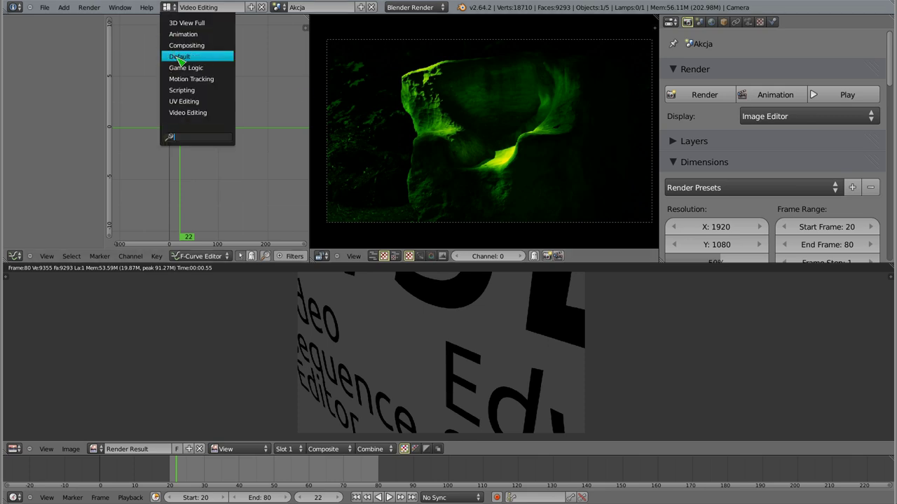
pyautogui.click(180, 60)
pyautogui.moveTo(400, 267); pyautogui.dragTo(389, 310, button='middle')
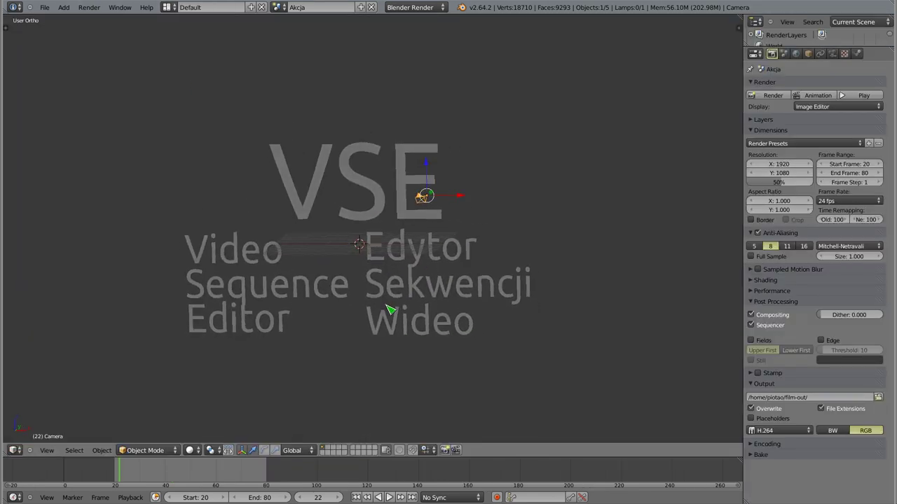
pyautogui.moveTo(297, 263)
pyautogui.mouseDown(button='middle')
pyautogui.moveTo(367, 294)
pyautogui.moveTo(296, 232)
pyautogui.moveTo(300, 224)
pyautogui.mouseUp(button='middle')
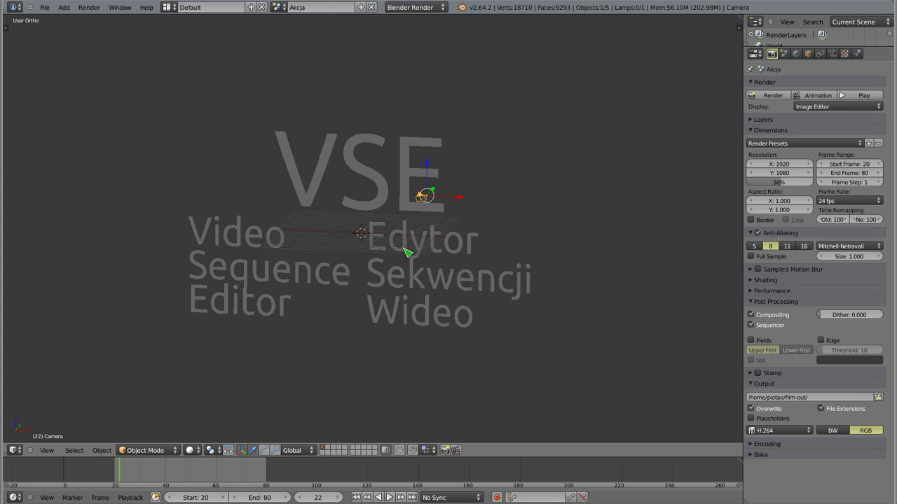
pyautogui.moveTo(376, 261); pyautogui.dragTo(390, 219, button='middle')
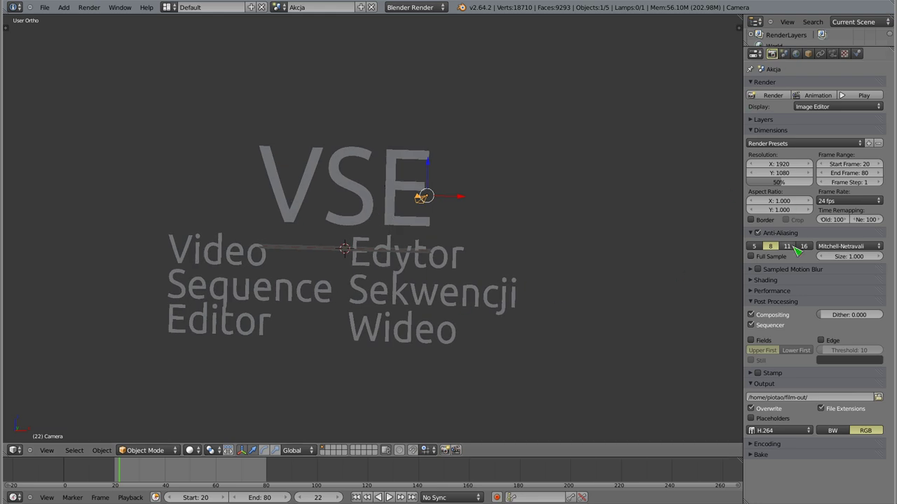
pyautogui.click(785, 433)
# Step: Change the output format to PNG and set the start frame to 60
pyautogui.click(778, 430)
pyautogui.click(634, 387)
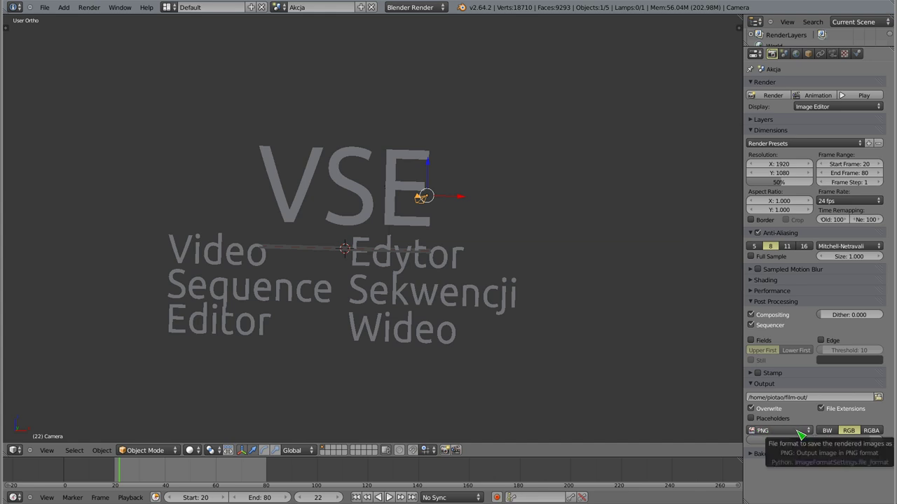
pyautogui.moveTo(167, 470); pyautogui.dragTo(218, 472)
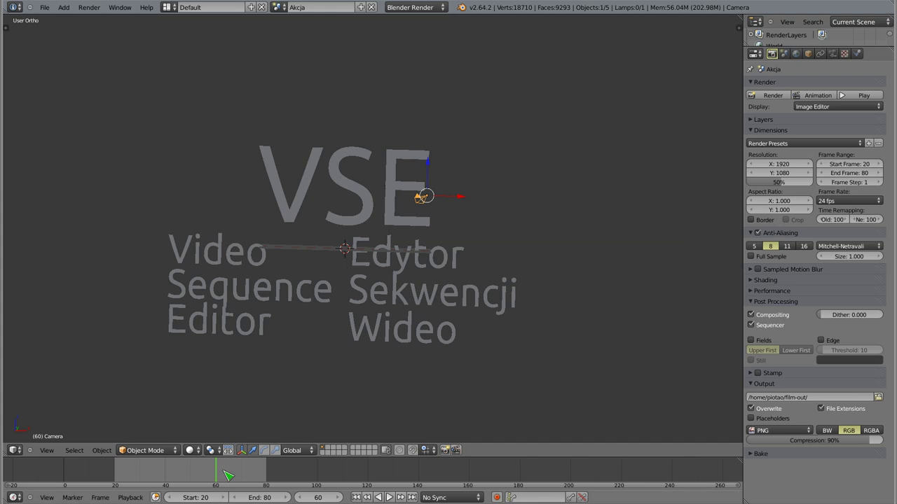
pyautogui.press('s')
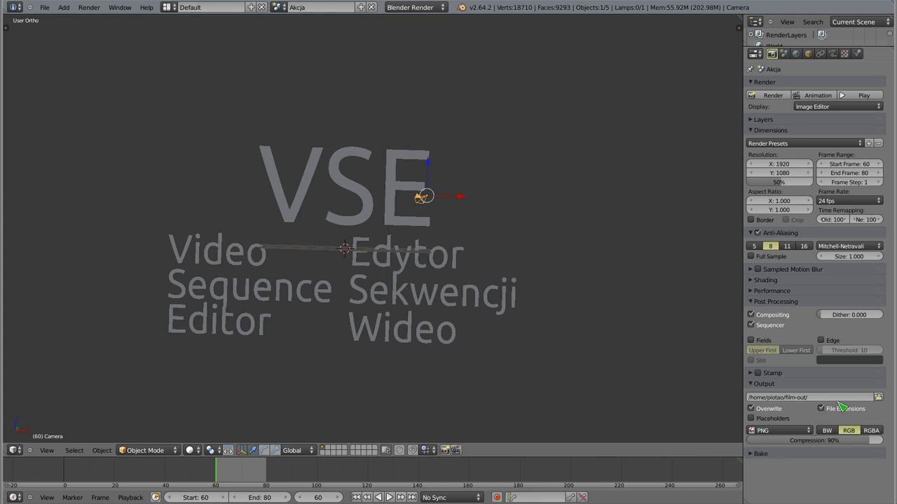
# Step: Return to the Video Editing layout and scrub the edit from frame 3 to its end
pyautogui.click(172, 8)
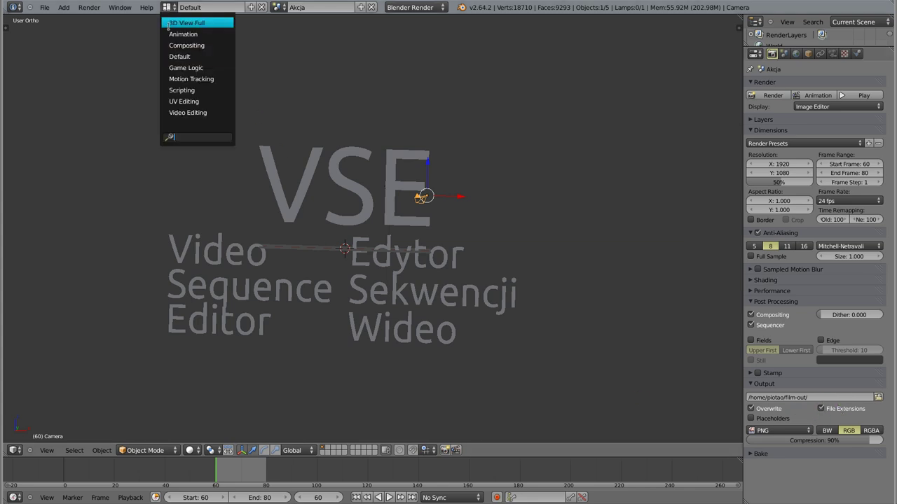
pyautogui.click(175, 112)
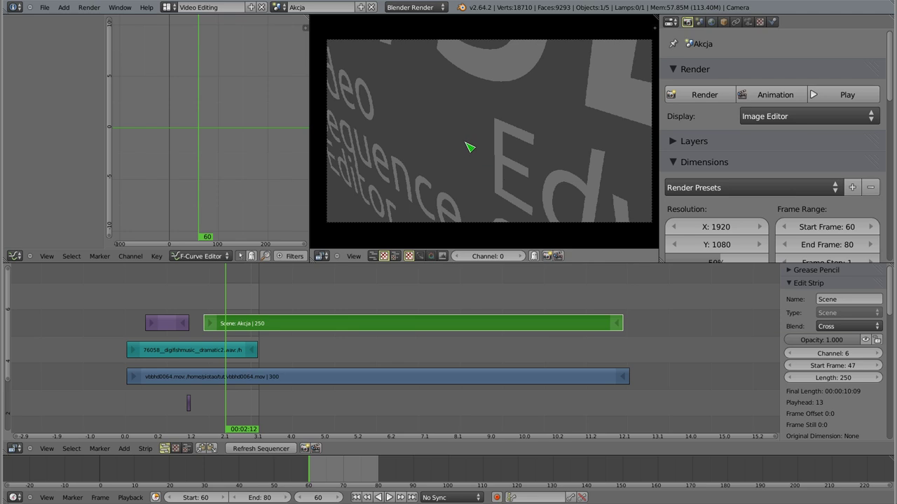
pyautogui.moveTo(467, 146); pyautogui.dragTo(461, 145, button='middle')
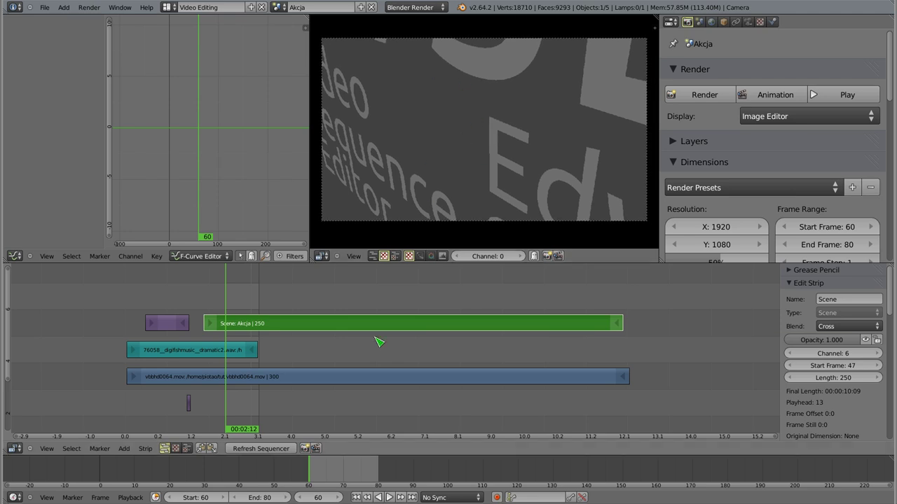
pyautogui.click(131, 291)
pyautogui.moveTo(144, 291)
pyautogui.mouseDown()
pyautogui.moveTo(480, 315)
pyautogui.moveTo(607, 312)
pyautogui.moveTo(633, 303)
pyautogui.mouseUp()
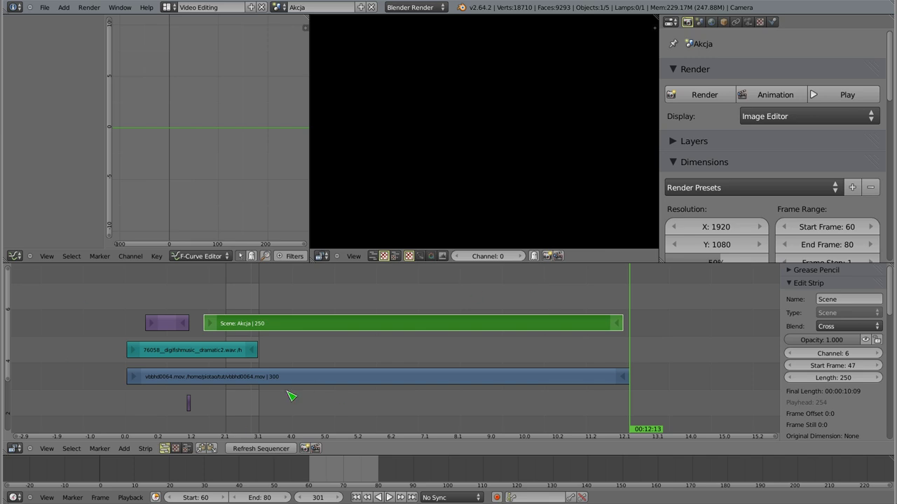
# Step: Try the sequencer, waveform and vectorscope preview modes, settling on Waveform
pyautogui.click(378, 257)
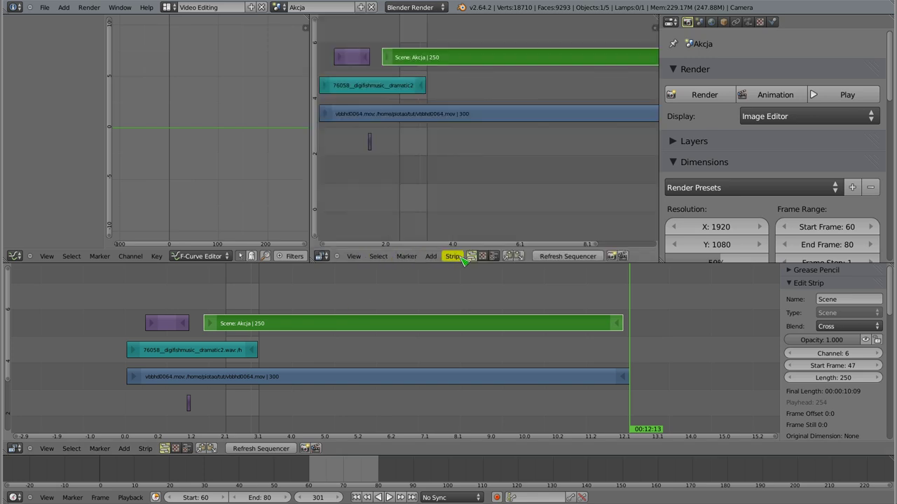
pyautogui.click(482, 256)
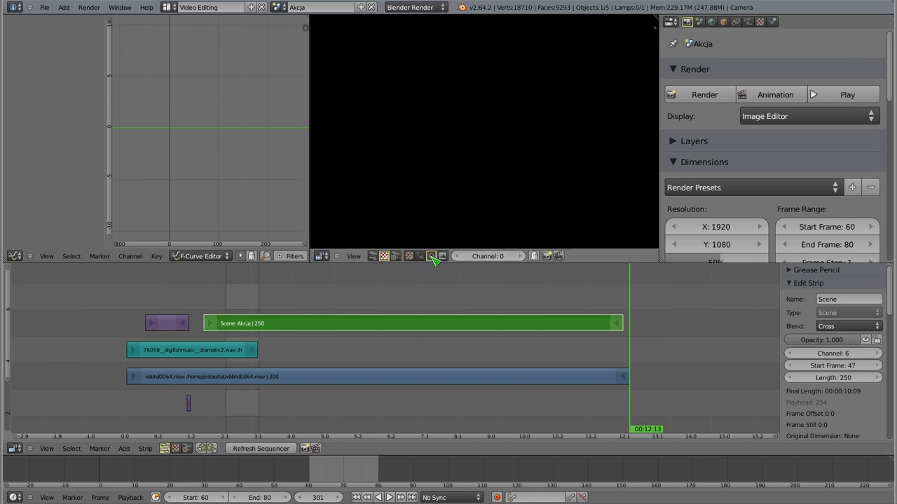
pyautogui.click(419, 256)
pyautogui.click(247, 309)
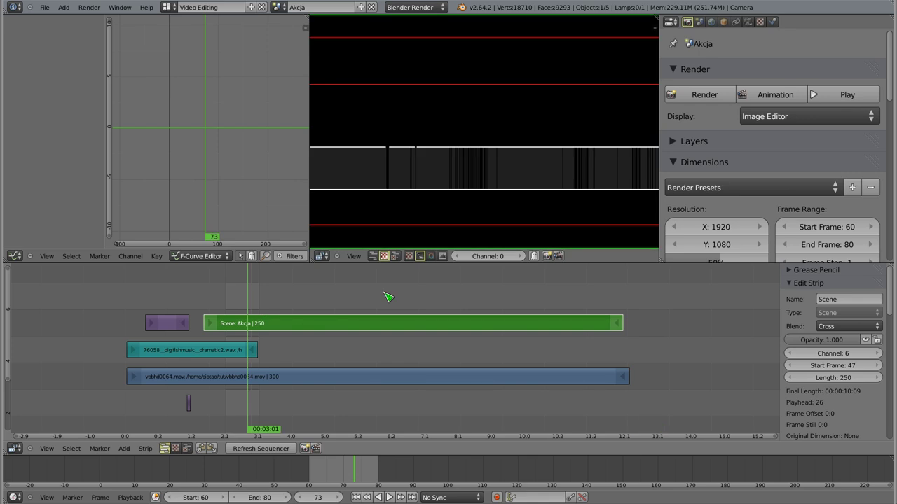
pyautogui.click(430, 256)
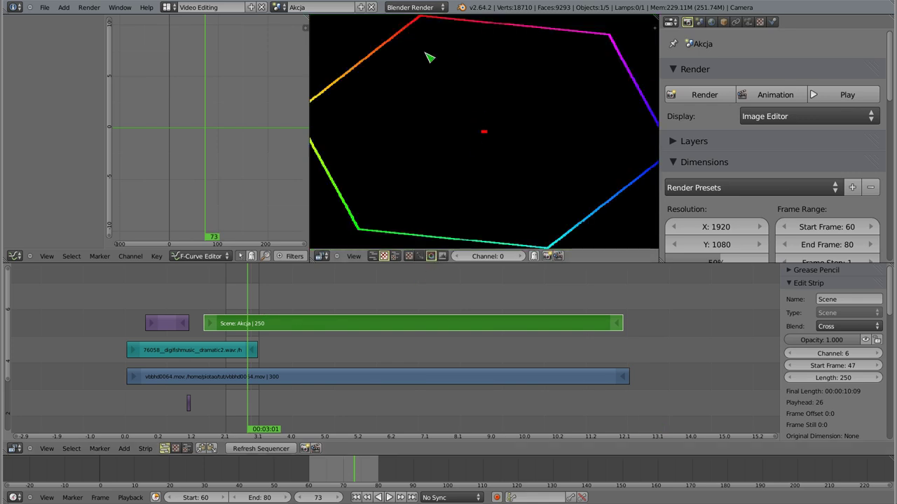
pyautogui.click(419, 257)
# Step: Zoom the waveform scope out so it fits inside the preview area
pyautogui.scroll(-1, 496, 151)
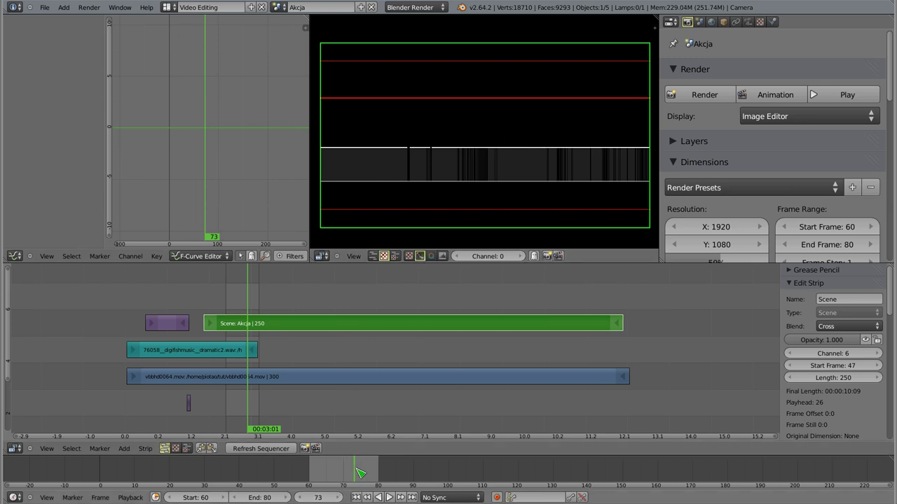
pyautogui.scroll(3, 359, 474)
pyautogui.scroll(3, 359, 473)
pyautogui.scroll(3, 359, 474)
pyautogui.scroll(2, 359, 473)
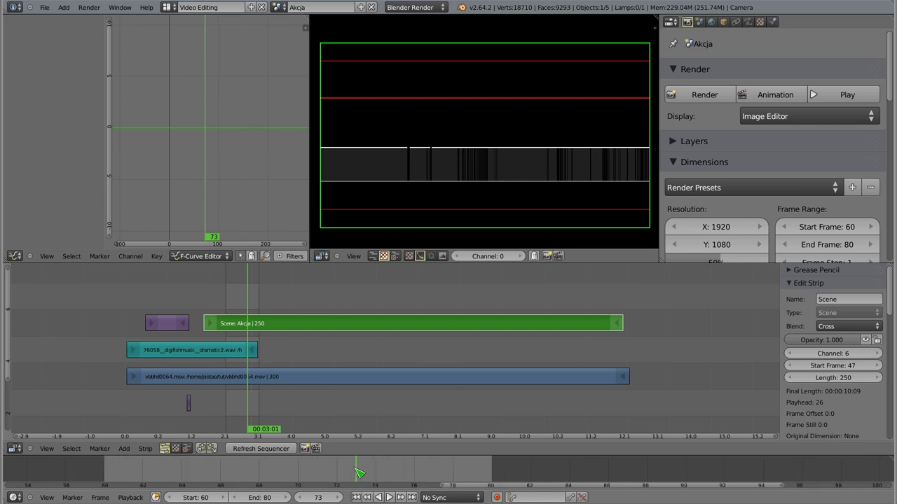
pyautogui.scroll(1, 358, 474)
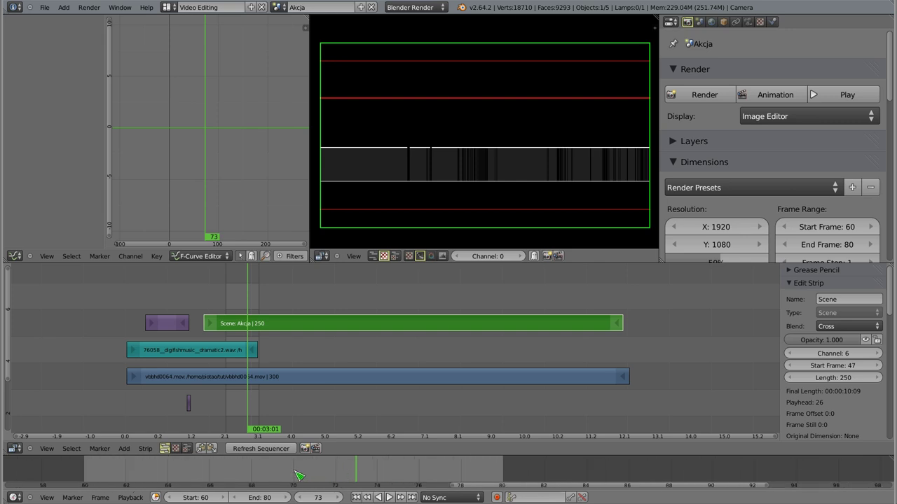